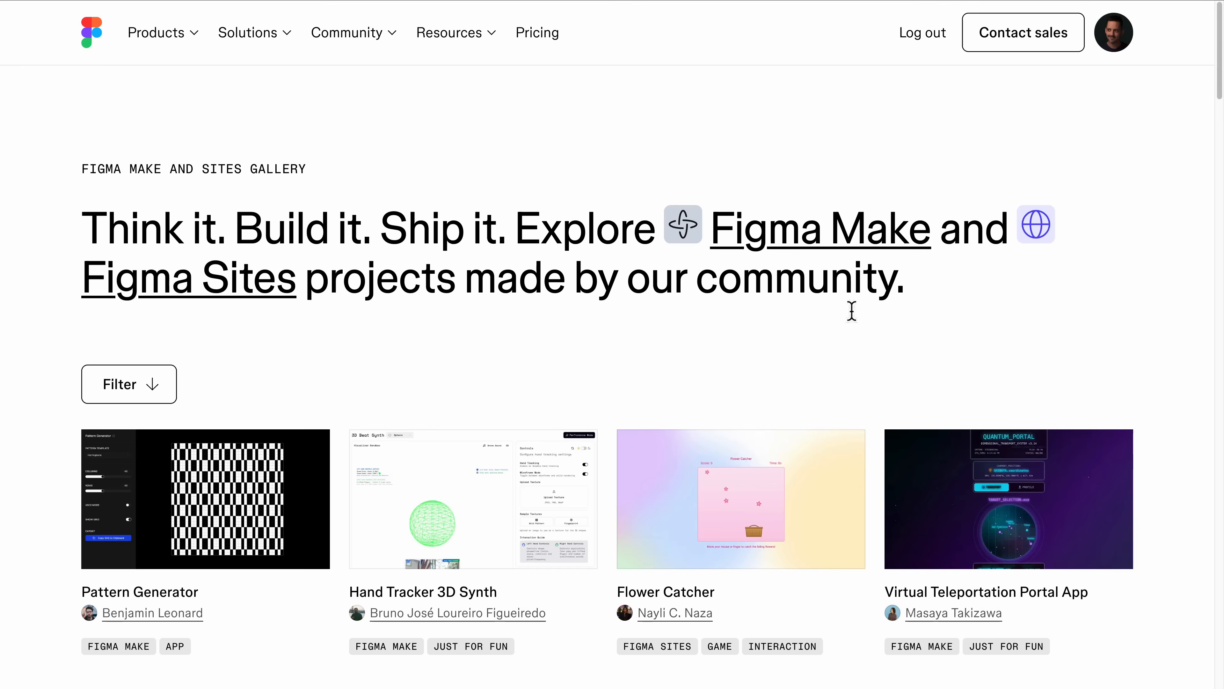
# Step: Look through the Figma Make and Sites gallery, the content creator's website design and the Figma Make landing page
pyautogui.scroll(-7, 773, 309)
pyautogui.scroll(-15, 607, 344)
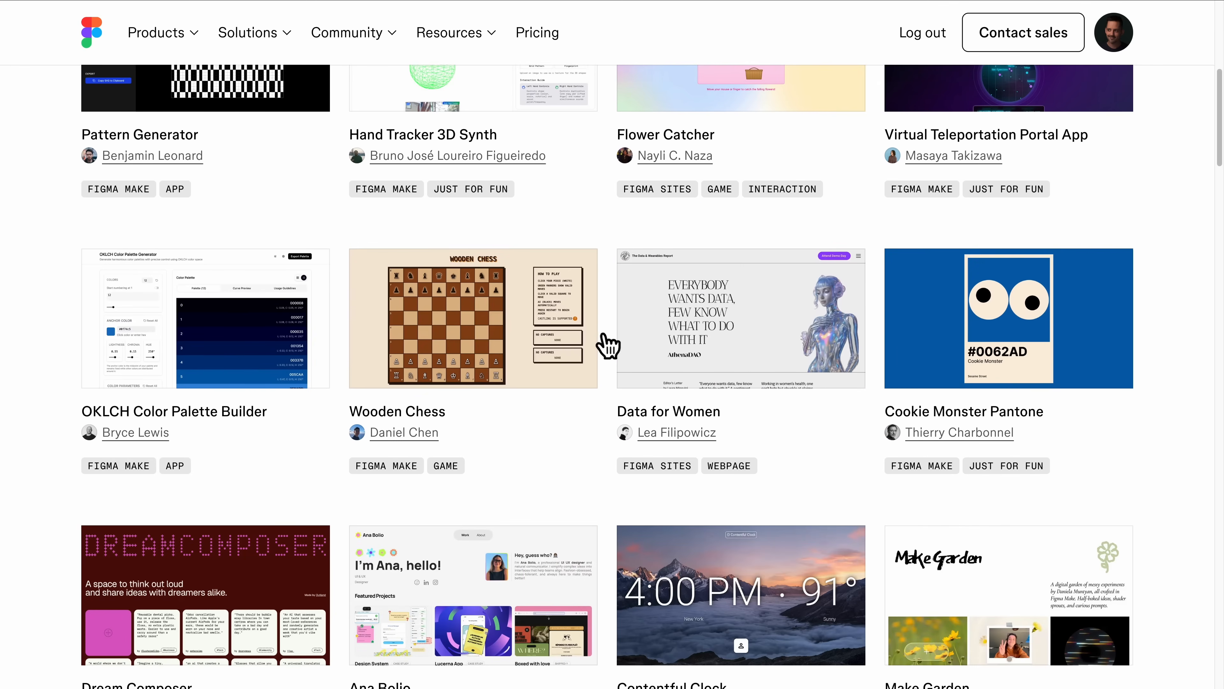
pyautogui.scroll(-8, 607, 344)
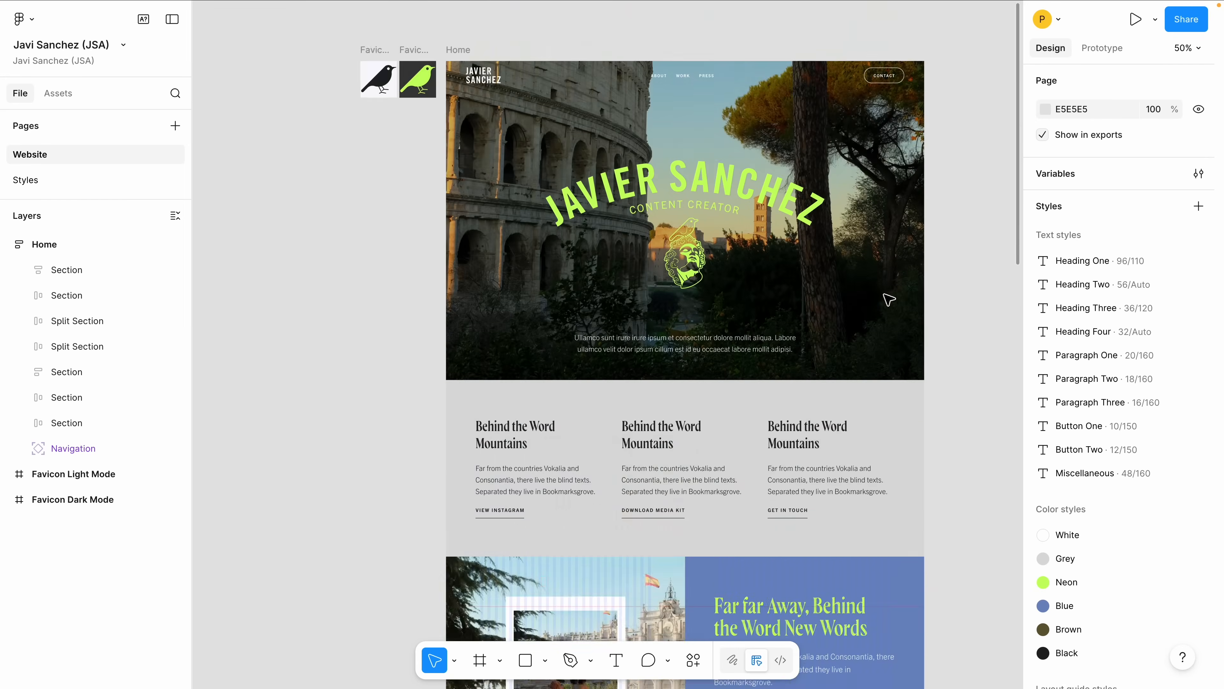
pyautogui.scroll(-5, 888, 300)
pyautogui.scroll(3, 863, 314)
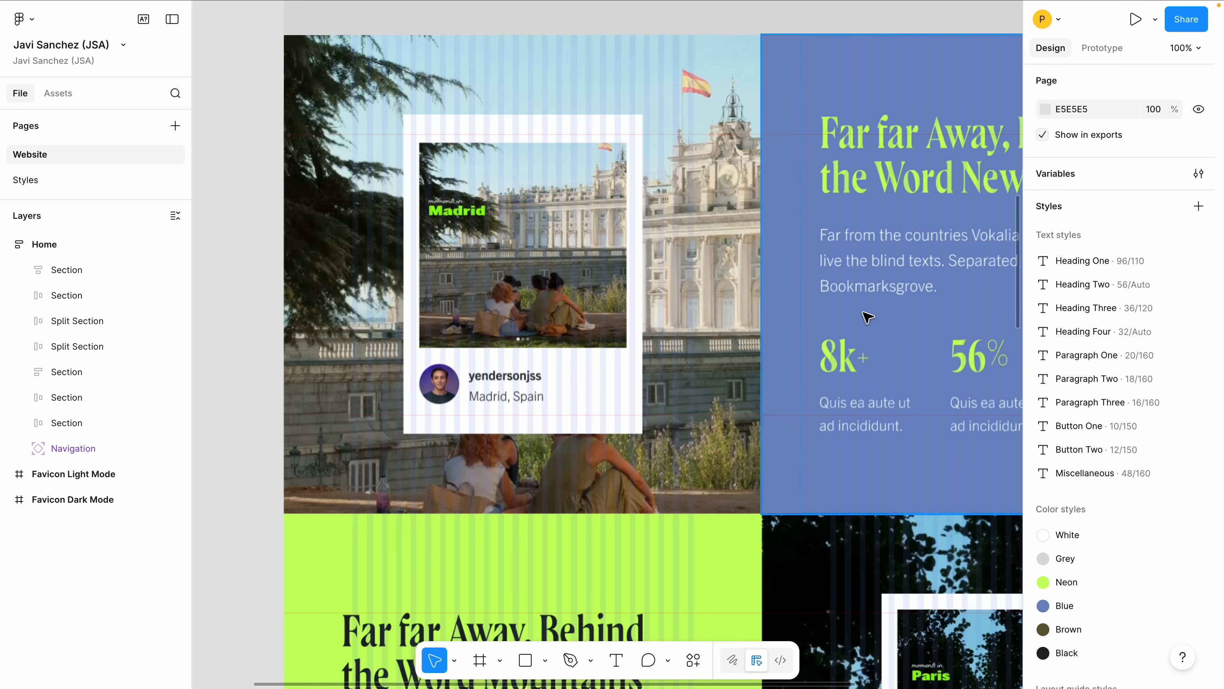
pyautogui.scroll(-3, 868, 317)
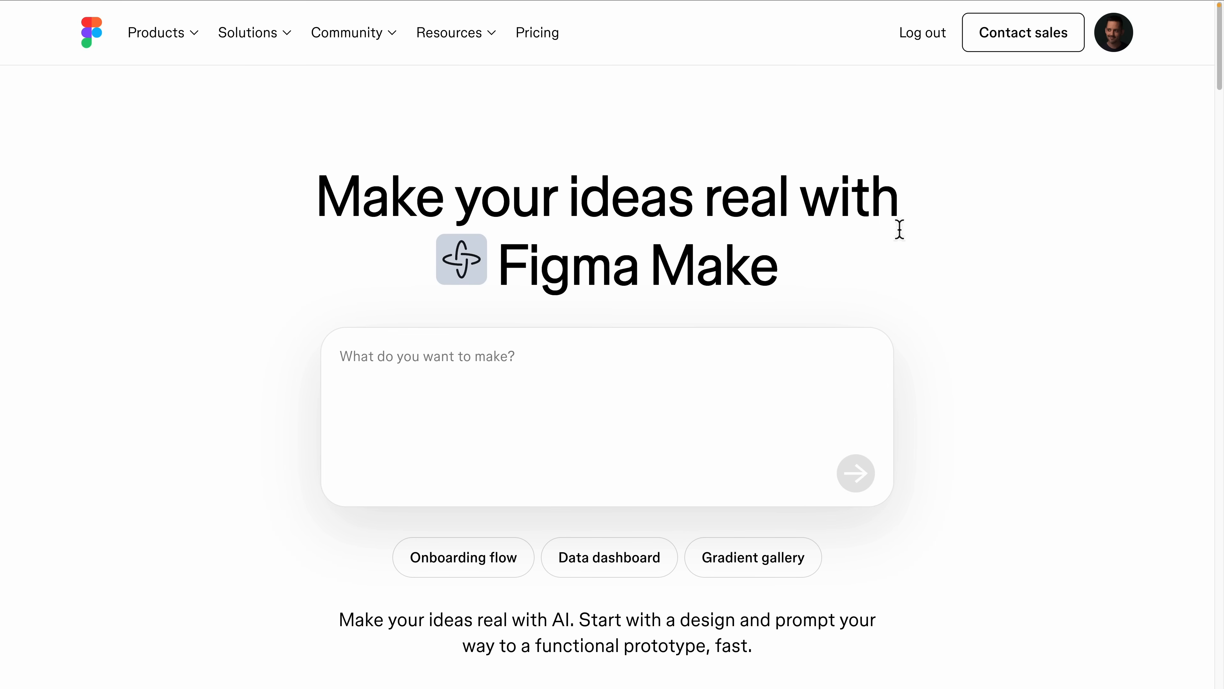
pyautogui.scroll(-5, 962, 322)
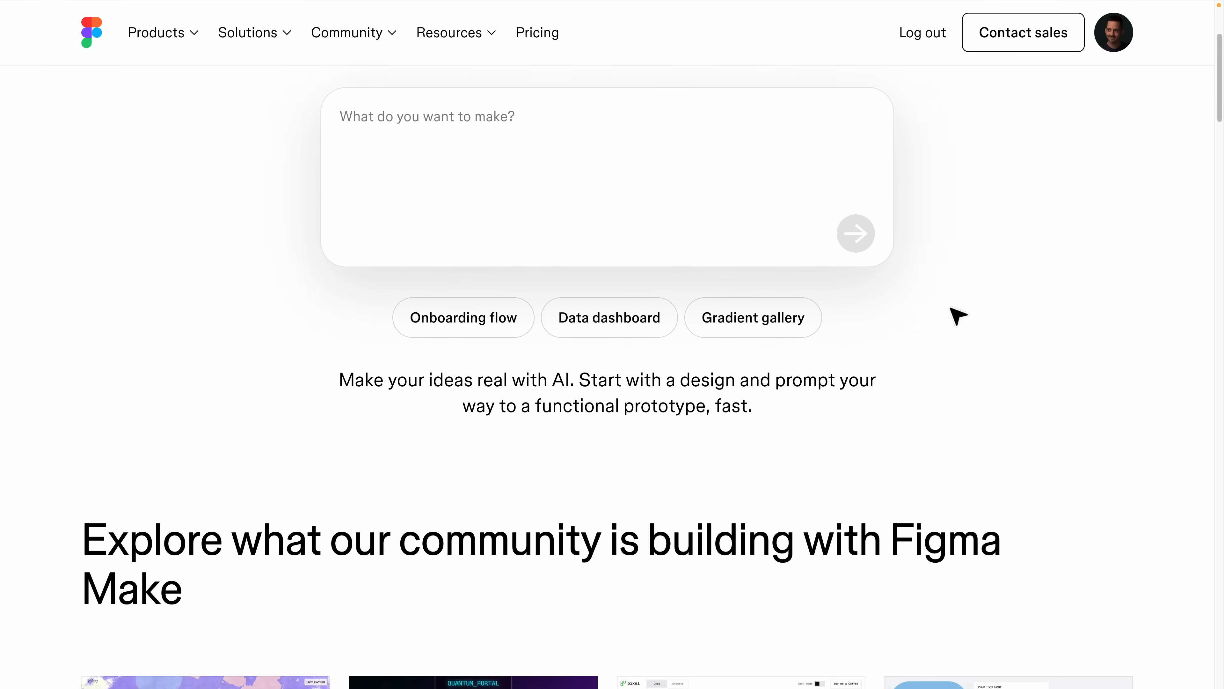
pyautogui.scroll(2, 957, 310)
pyautogui.scroll(4, 959, 312)
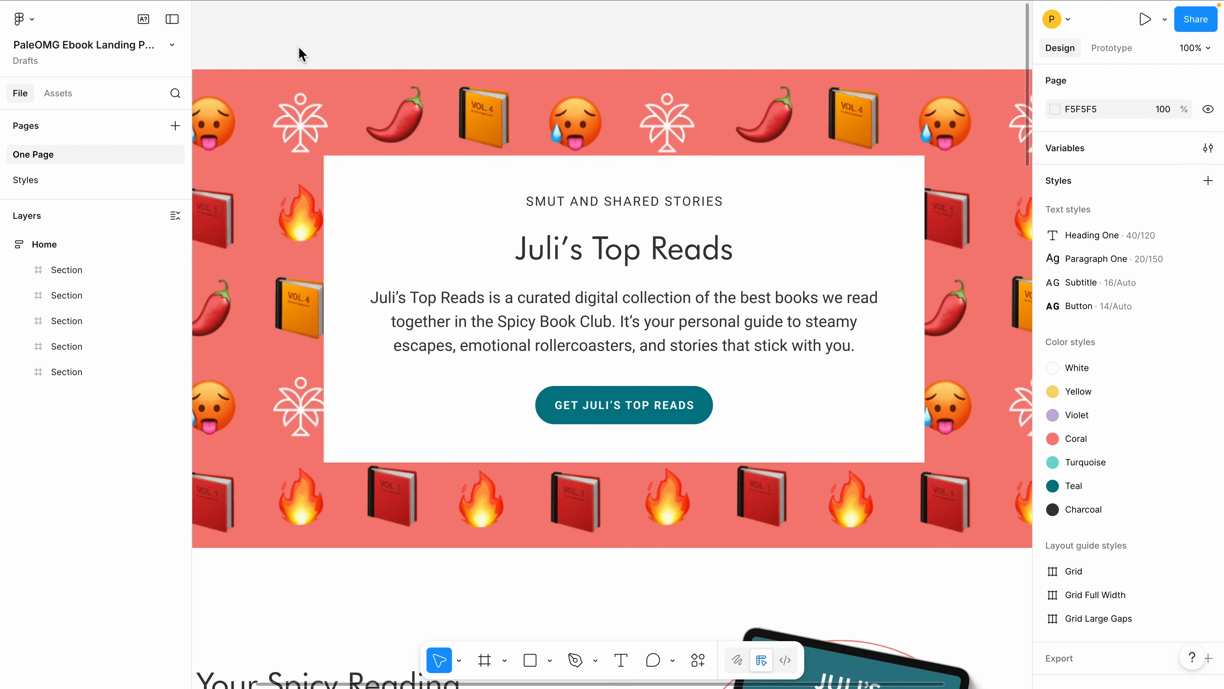
# Step: Select the "Juli's Top Reads" hero section of the PaleOMG Ebook landing page and send it to Figma Make
pyautogui.moveTo(271, 46); pyautogui.dragTo(930, 493)
pyautogui.scroll(-3, 729, 230)
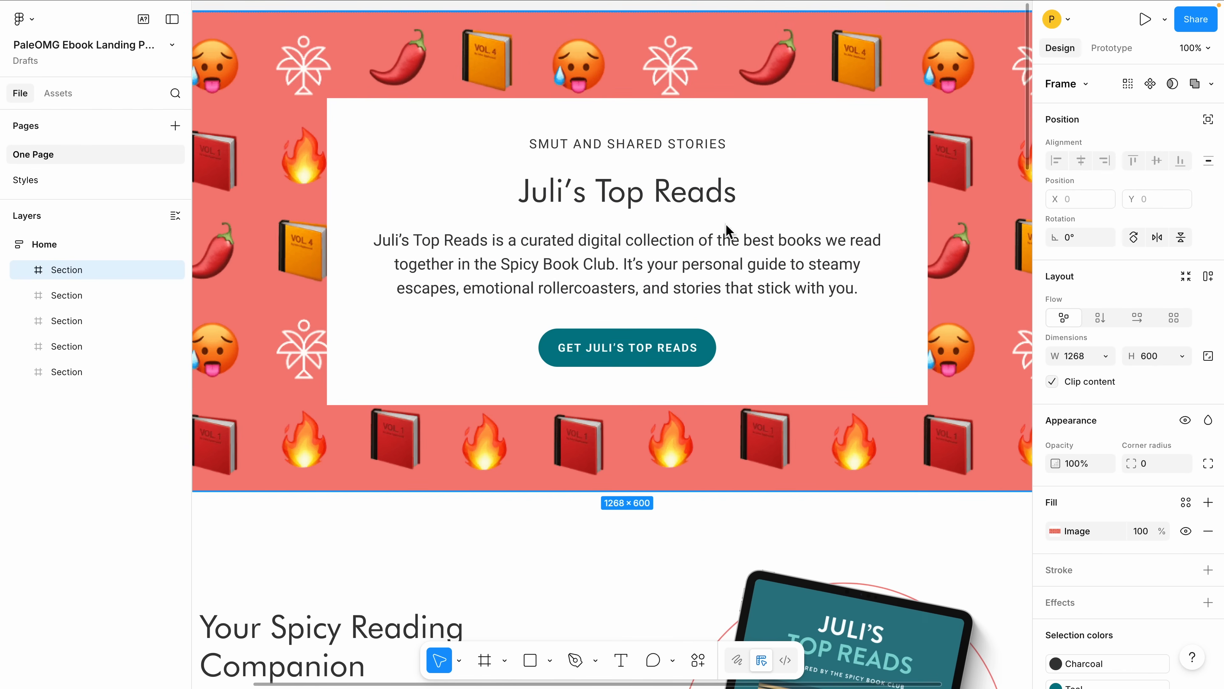
pyautogui.rightClick(521, 97)
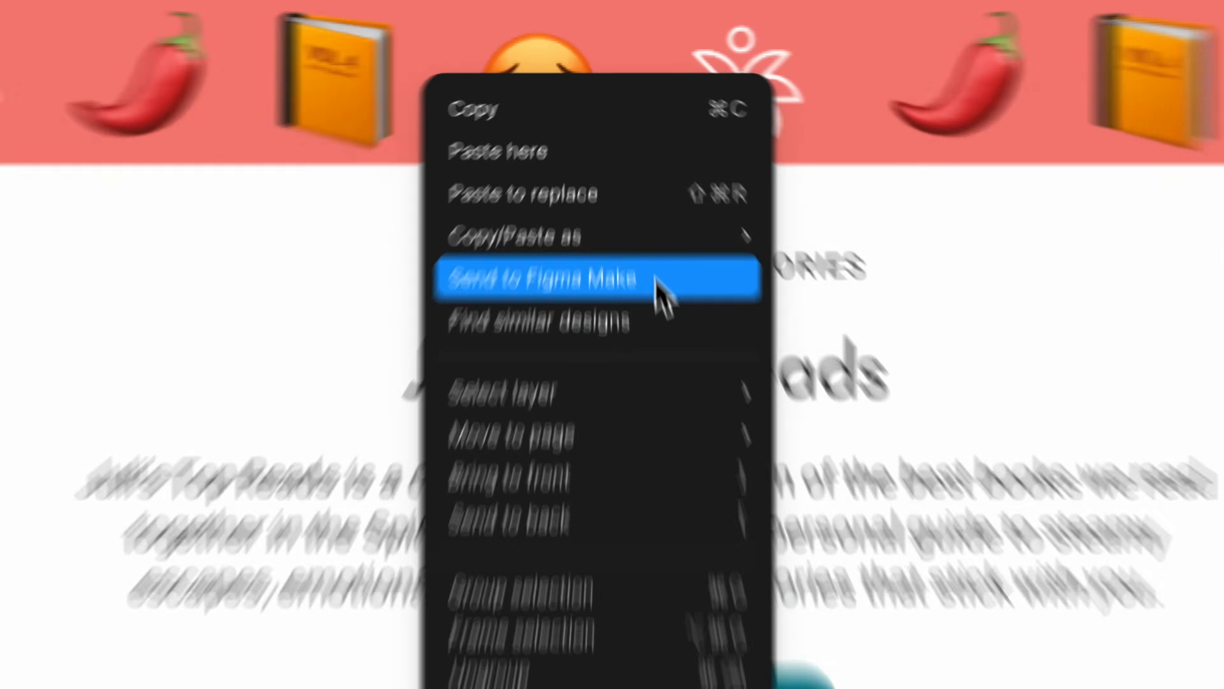
pyautogui.click(658, 300)
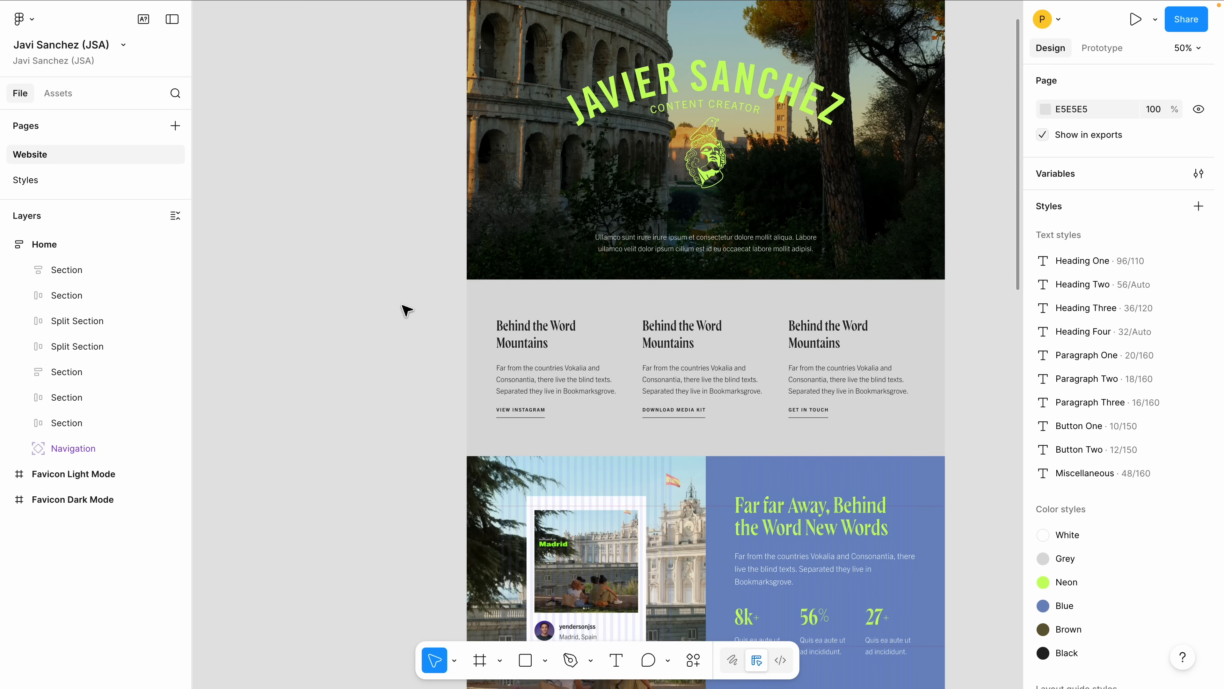
# Step: Review the content creator's Home page design from the Colosseum hero down through its lower sections at 100% zoom
pyautogui.scroll(5, 385, 300)
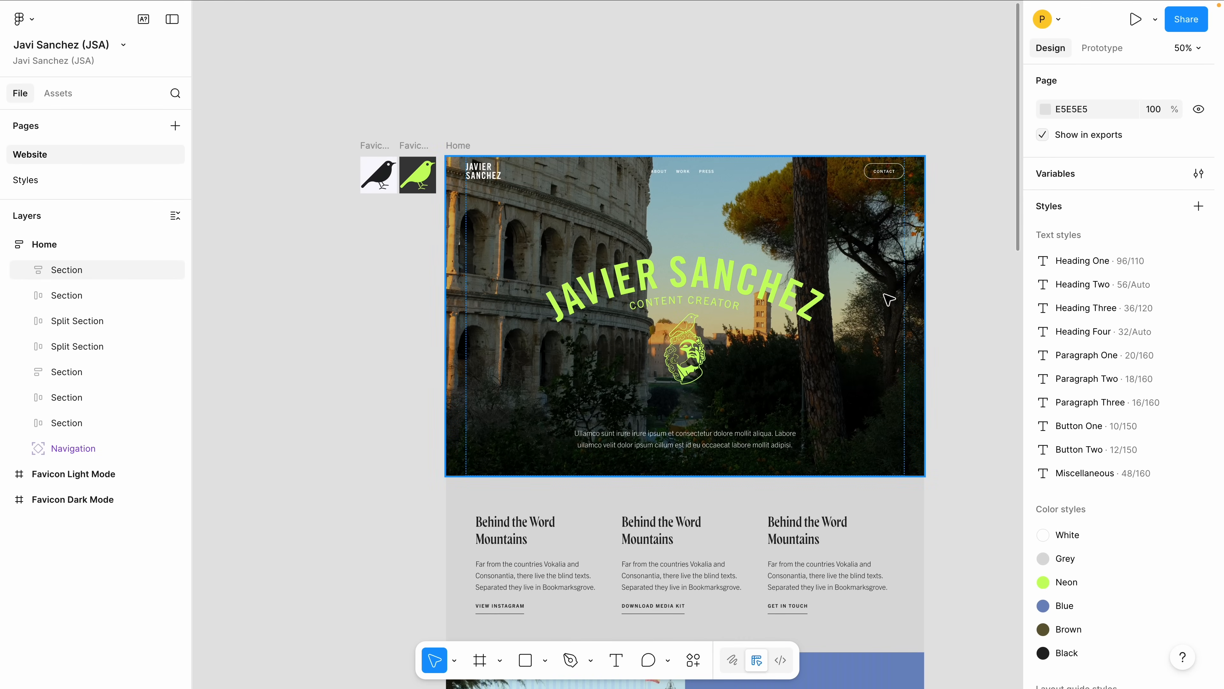
pyautogui.scroll(-10, 889, 297)
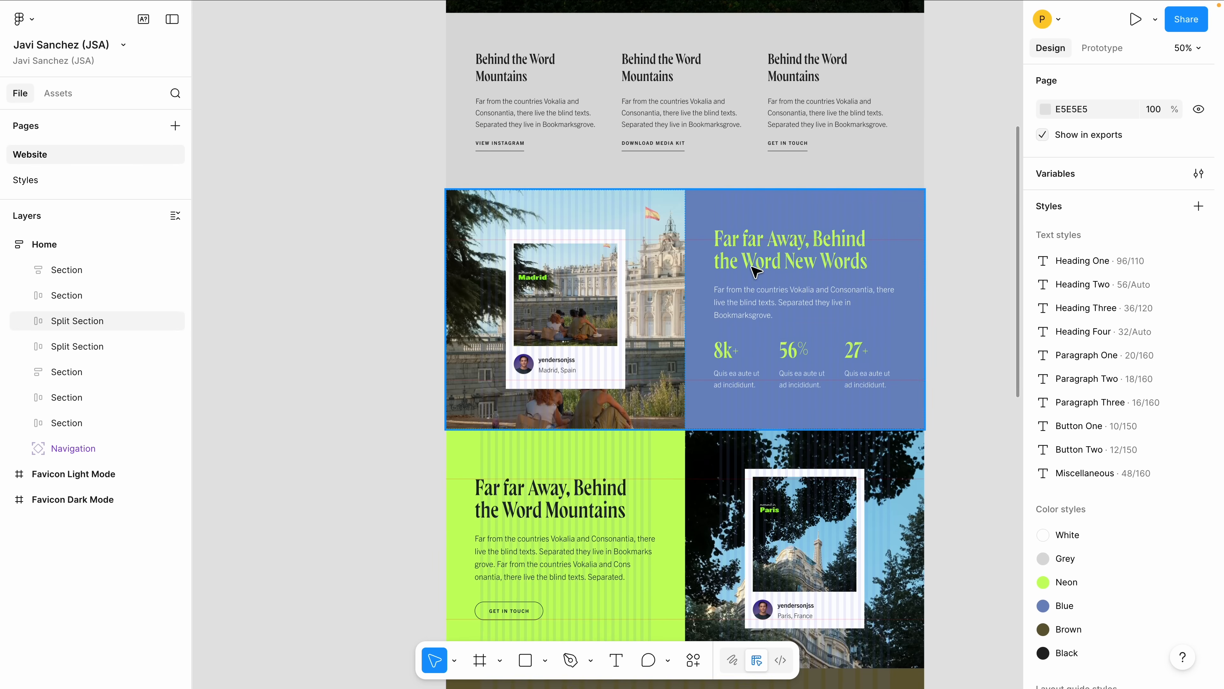
pyautogui.hotkey('shift', '0')
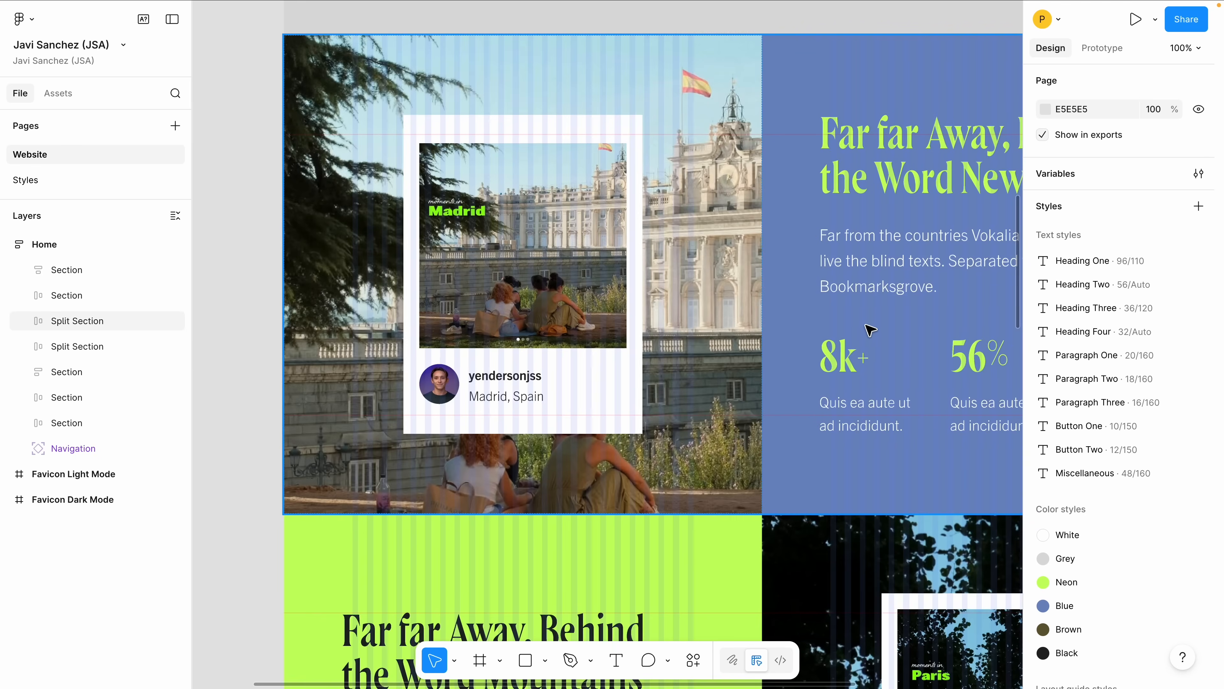
pyautogui.hscroll(6, 868, 328)
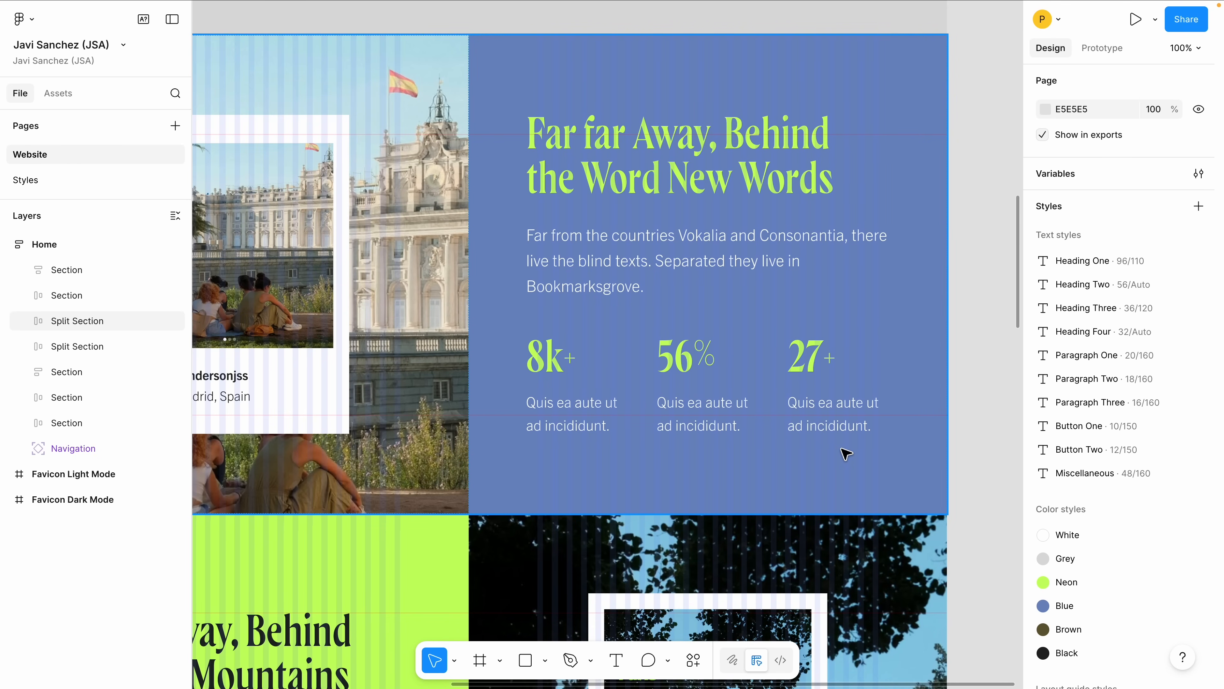
pyautogui.hscroll(-3, 817, 124)
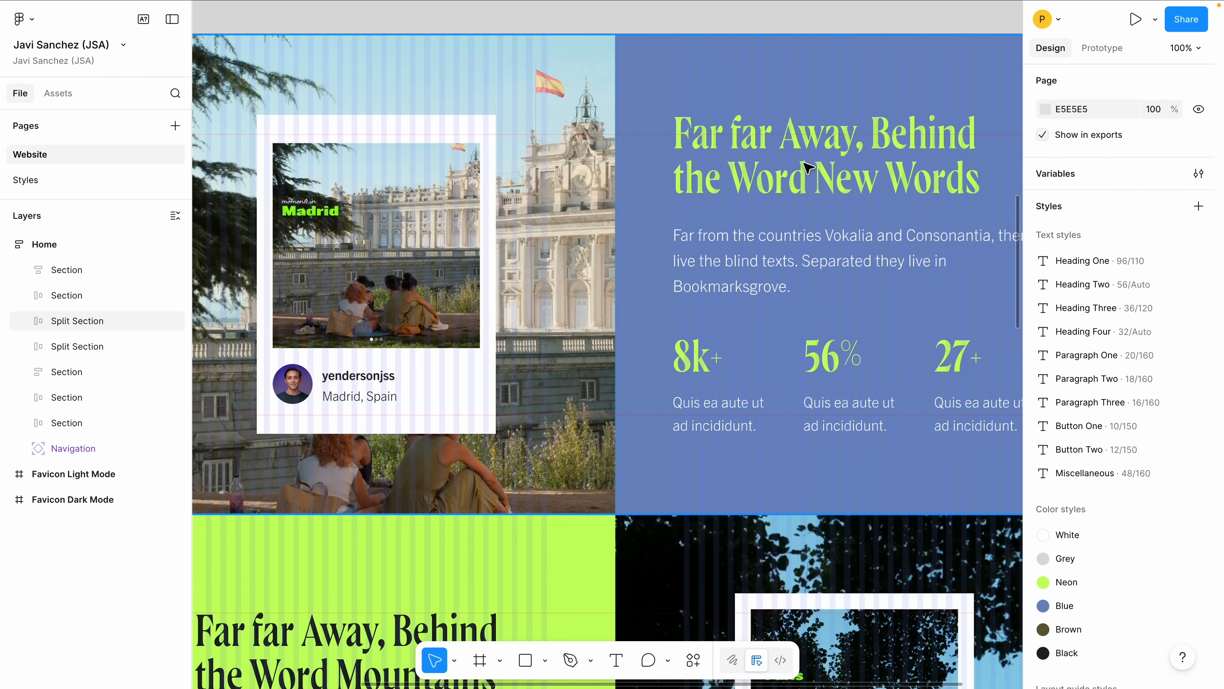
pyautogui.scroll(-15, 794, 234)
pyautogui.scroll(-13, 794, 234)
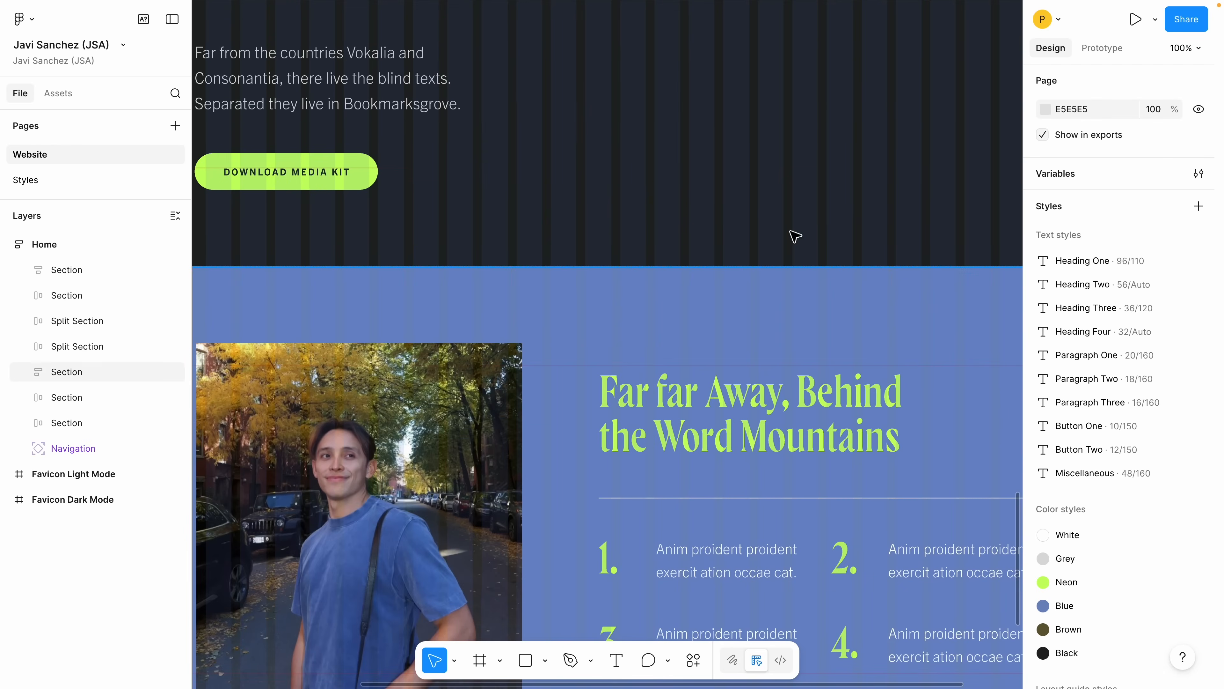
pyautogui.scroll(20, 793, 234)
pyautogui.scroll(9, 793, 234)
pyautogui.scroll(-4, 791, 242)
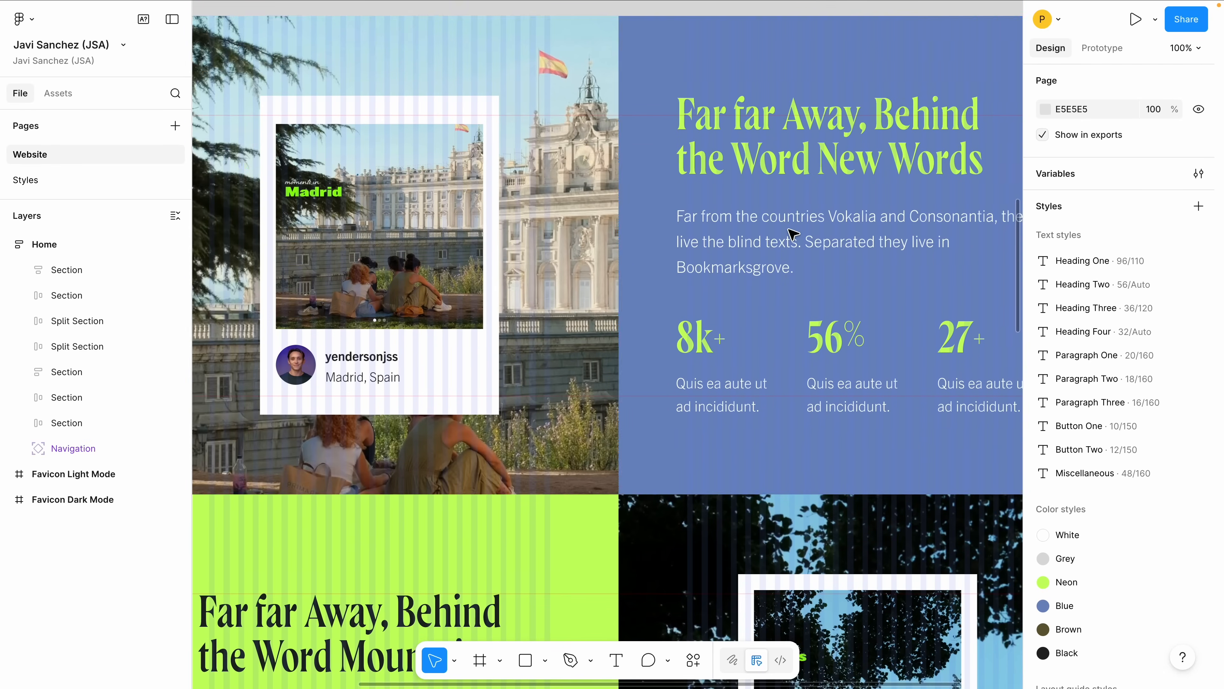
# Step: Examine the split section with the Madrid photo card beside the blue panel of three statistics
pyautogui.hscroll(3, 786, 251)
pyautogui.scroll(1, 783, 265)
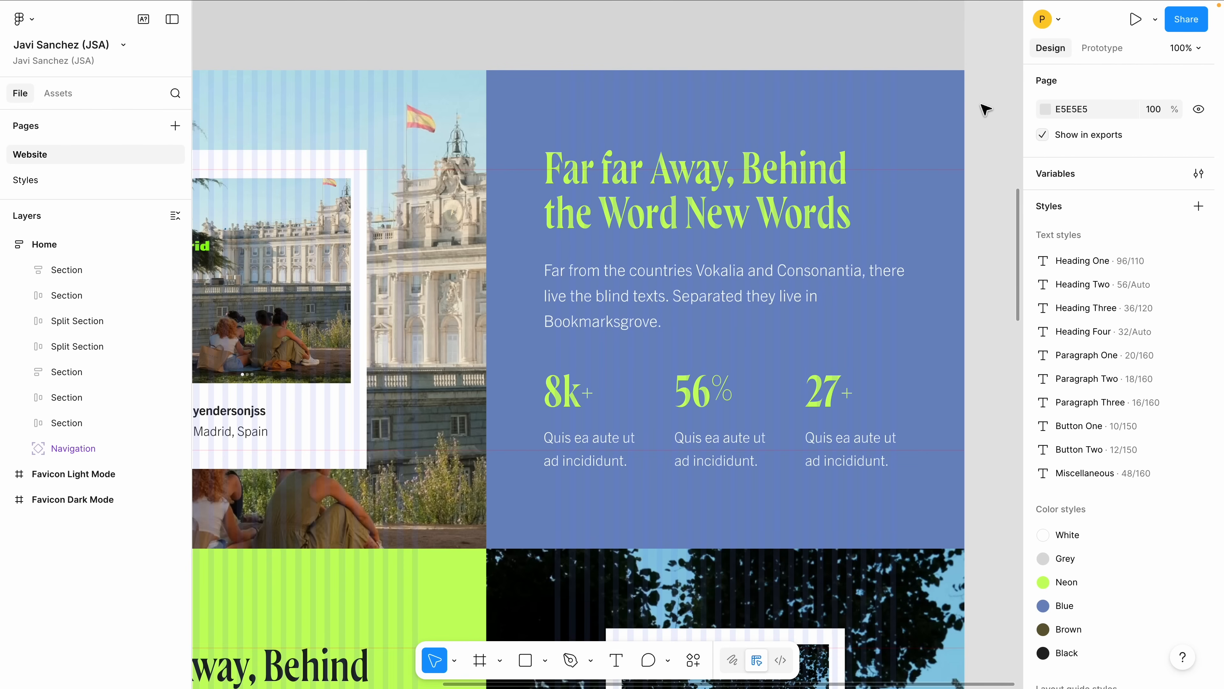
pyautogui.hscroll(-5, 716, 262)
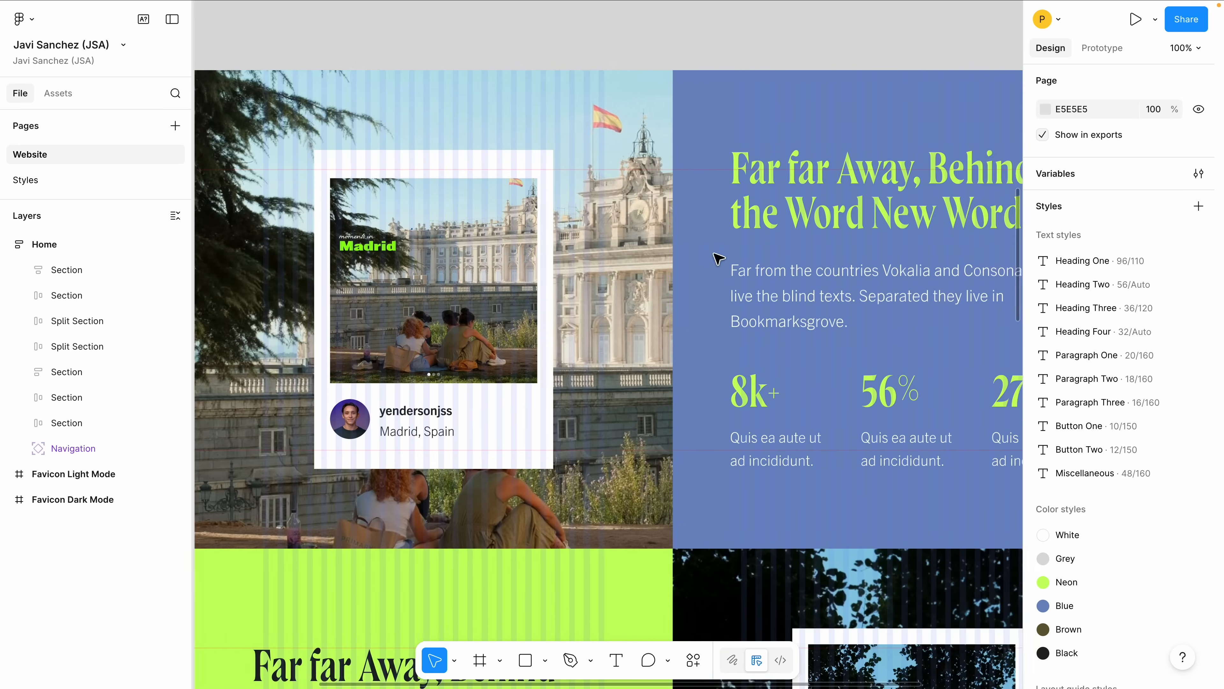
pyautogui.hscroll(5, 721, 256)
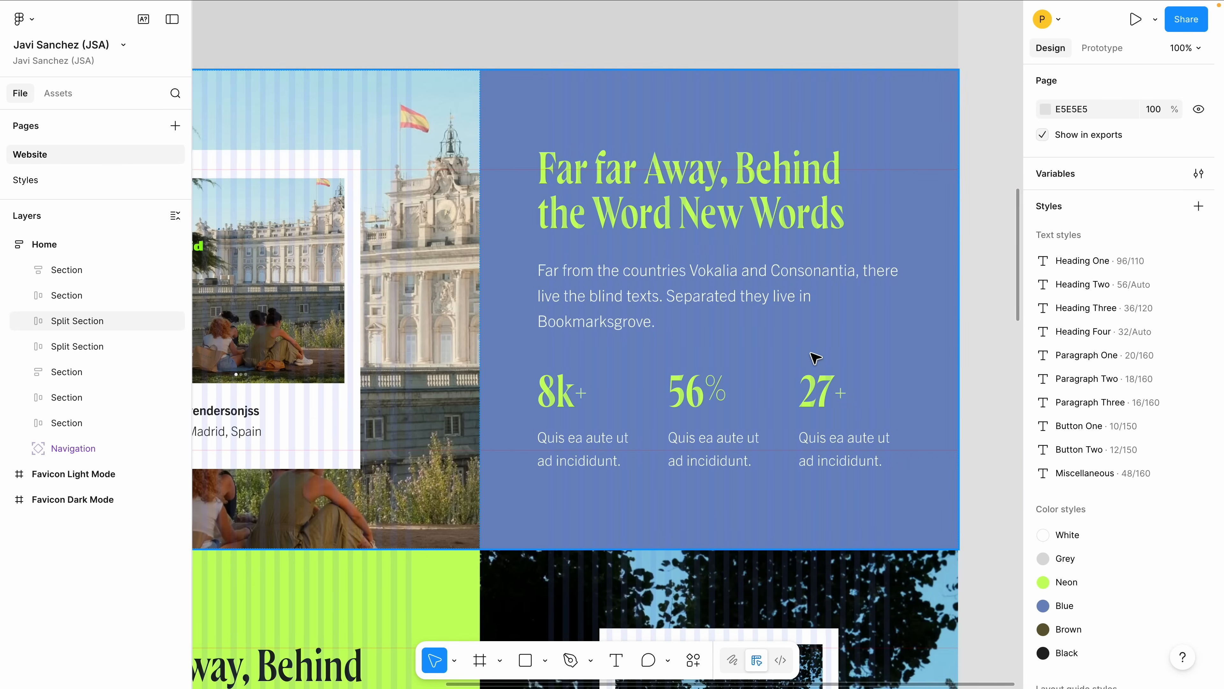
pyautogui.scroll(-5, 815, 352)
pyautogui.scroll(3, 809, 339)
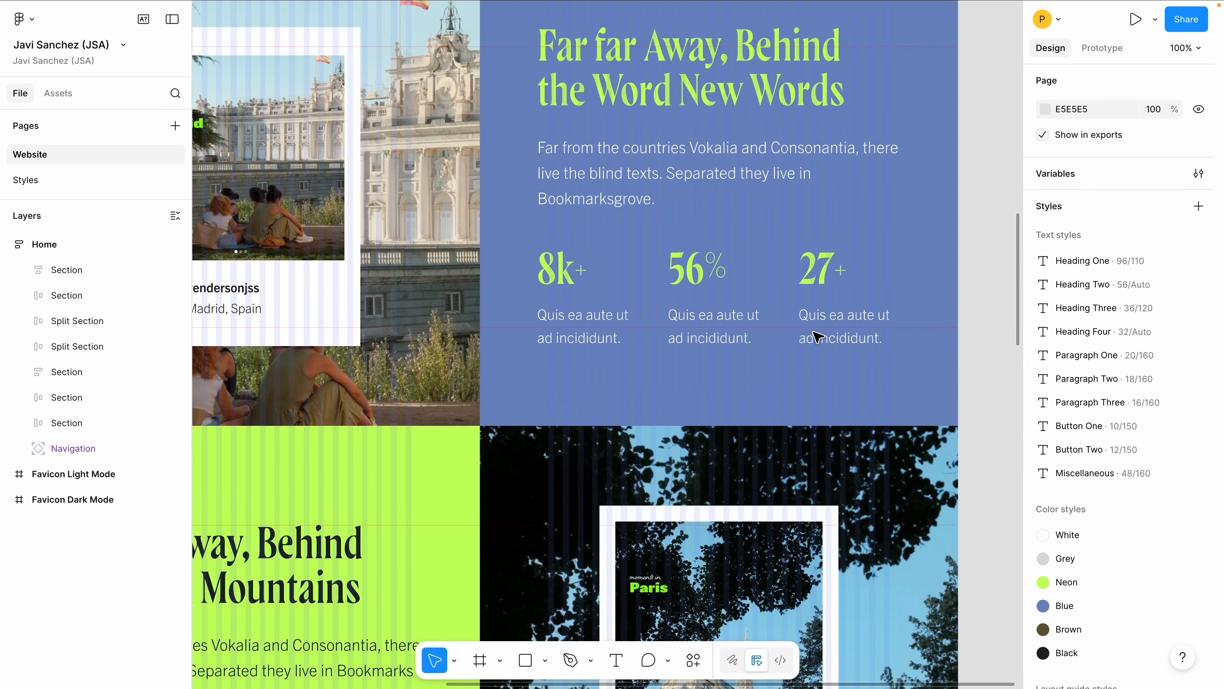
pyautogui.hscroll(-1, 810, 335)
pyautogui.hscroll(-3, 810, 335)
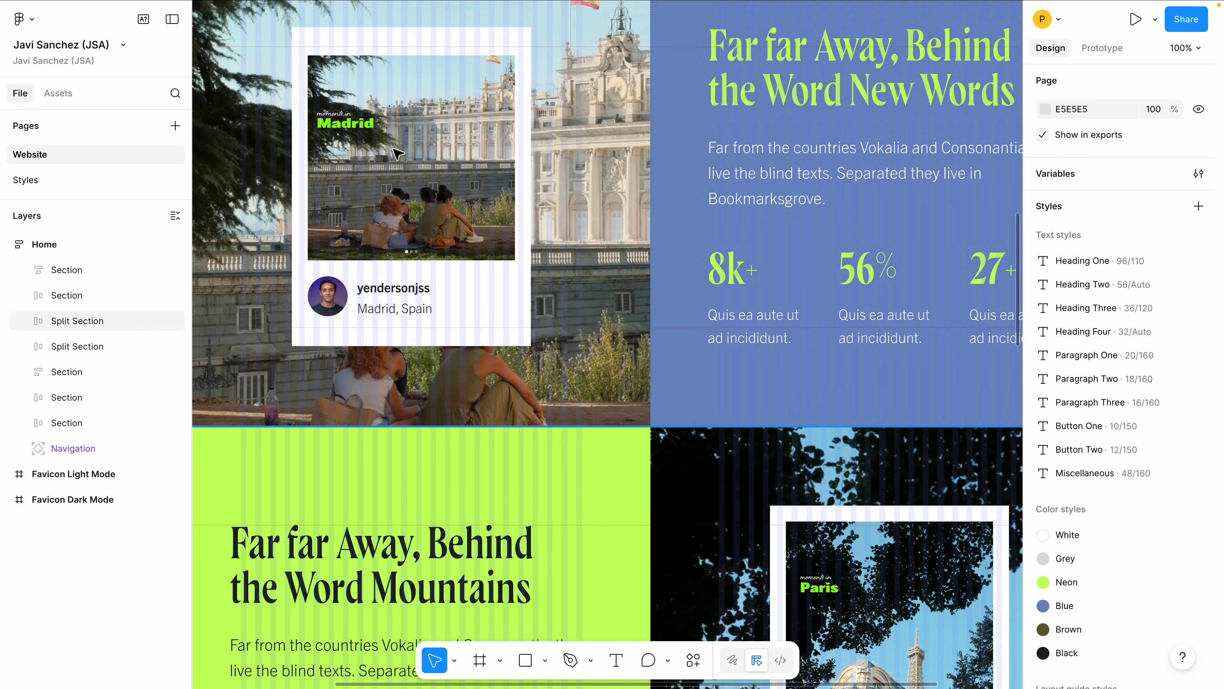
pyautogui.hscroll(-1, 683, 245)
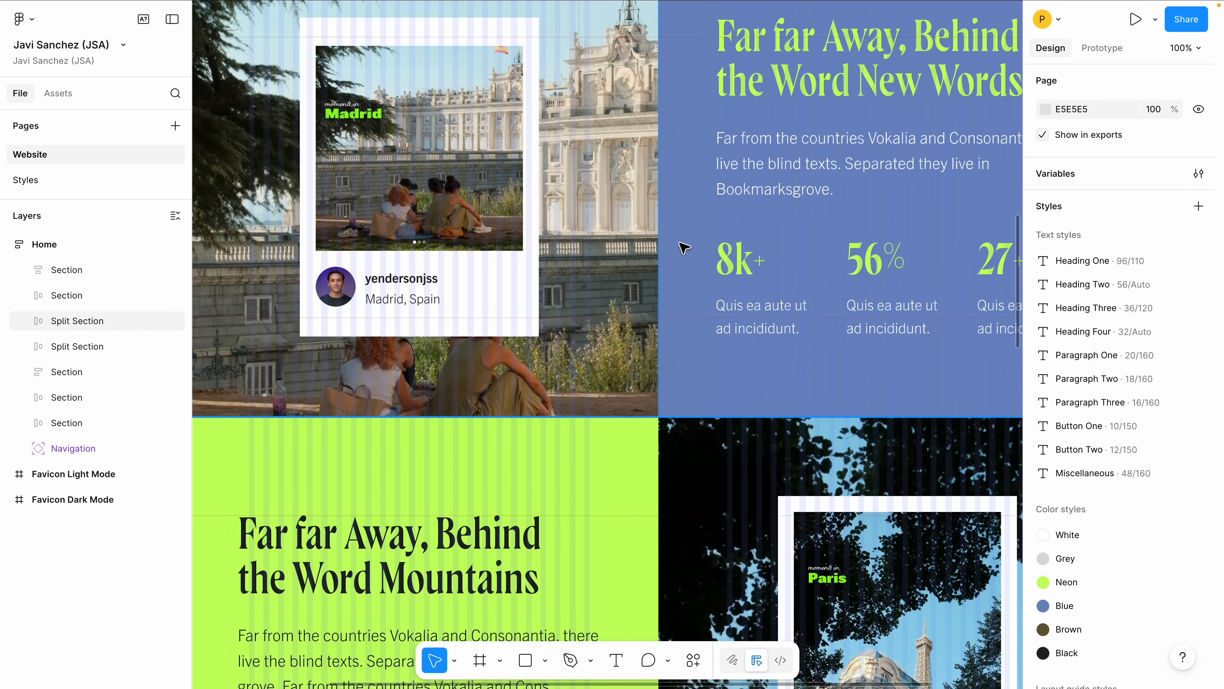
# Step: Select the Madrid split section on the Home page and send it to Figma Make
pyautogui.hotkey('ctrl', '-')
pyautogui.scroll(-15, 682, 290)
pyautogui.scroll(5, 693, 305)
pyautogui.scroll(10, 694, 306)
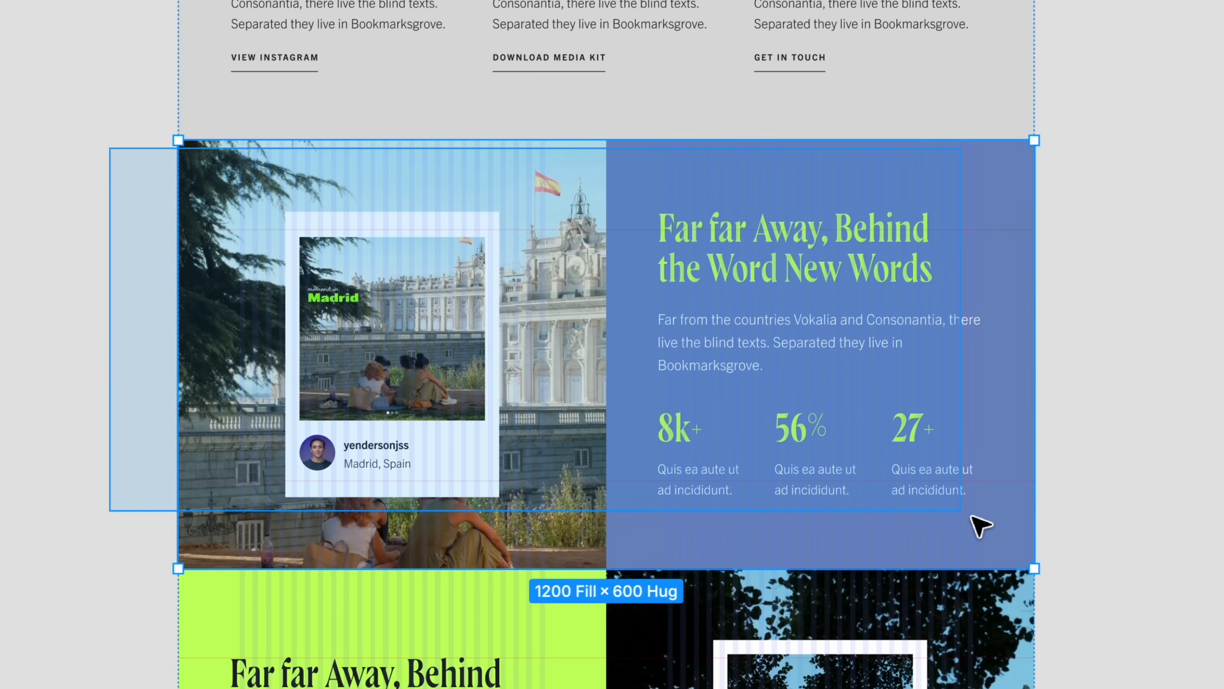
pyautogui.moveTo(971, 515); pyautogui.dragTo(1075, 559)
pyautogui.rightClick(656, 495)
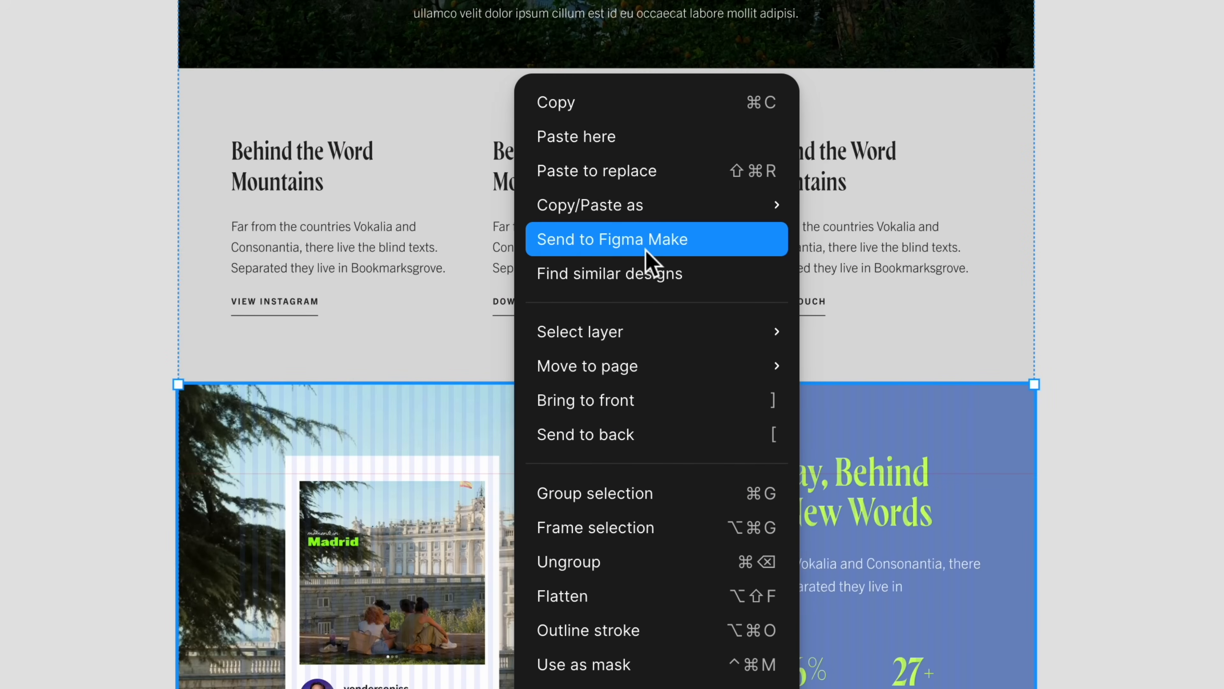
pyautogui.click(690, 250)
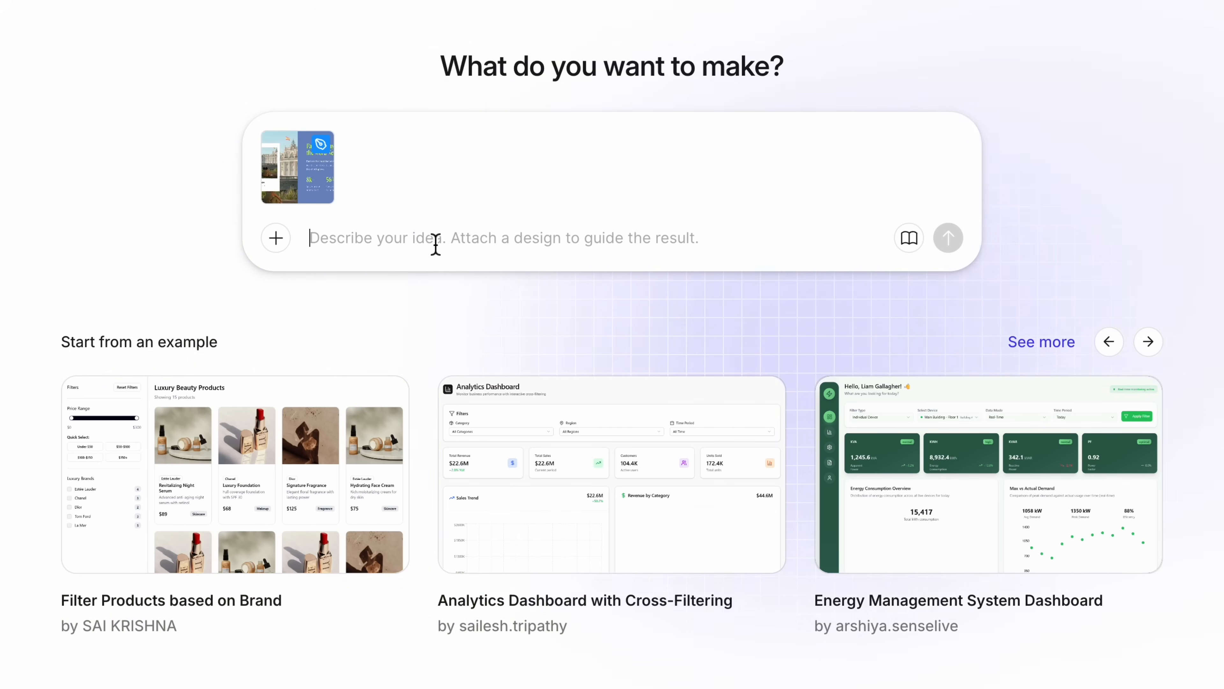
# Step: Prompt Figma Make to animate the numbers ticking upward from zero to the final amount, keeping the K, percent and plus endings, and submit it
pyautogui.write('Animate the numbers so they tic')
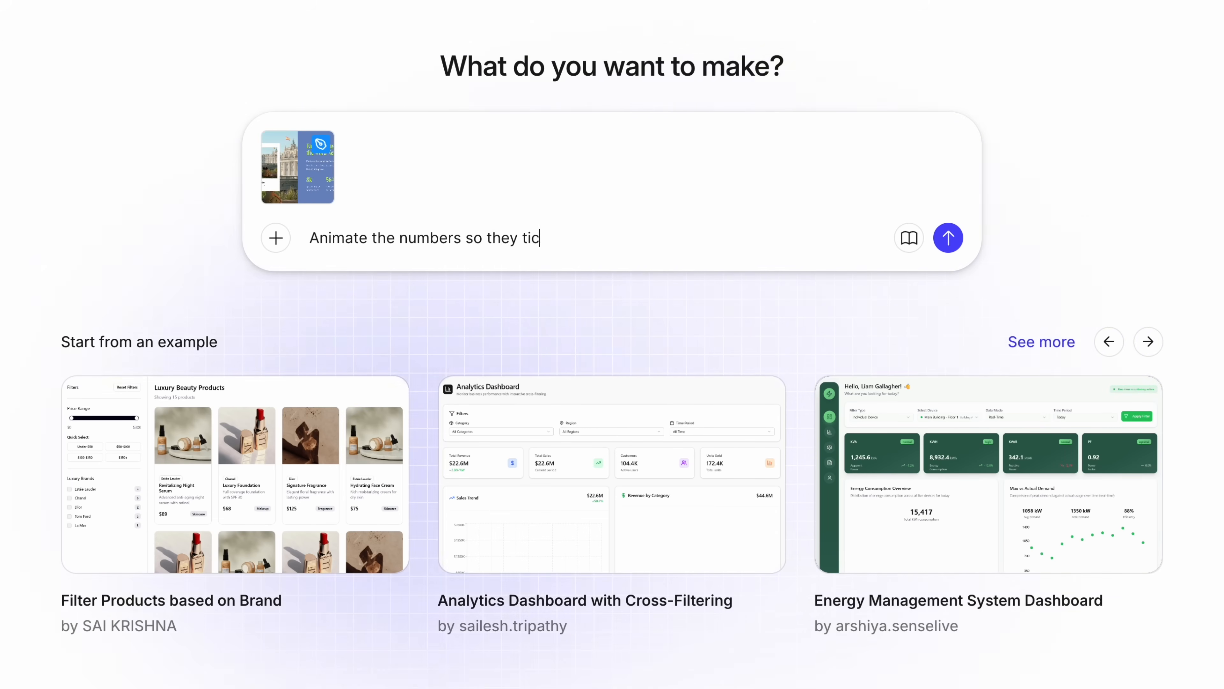
pyautogui.write('k upward from zero to the final amount. Keep t')
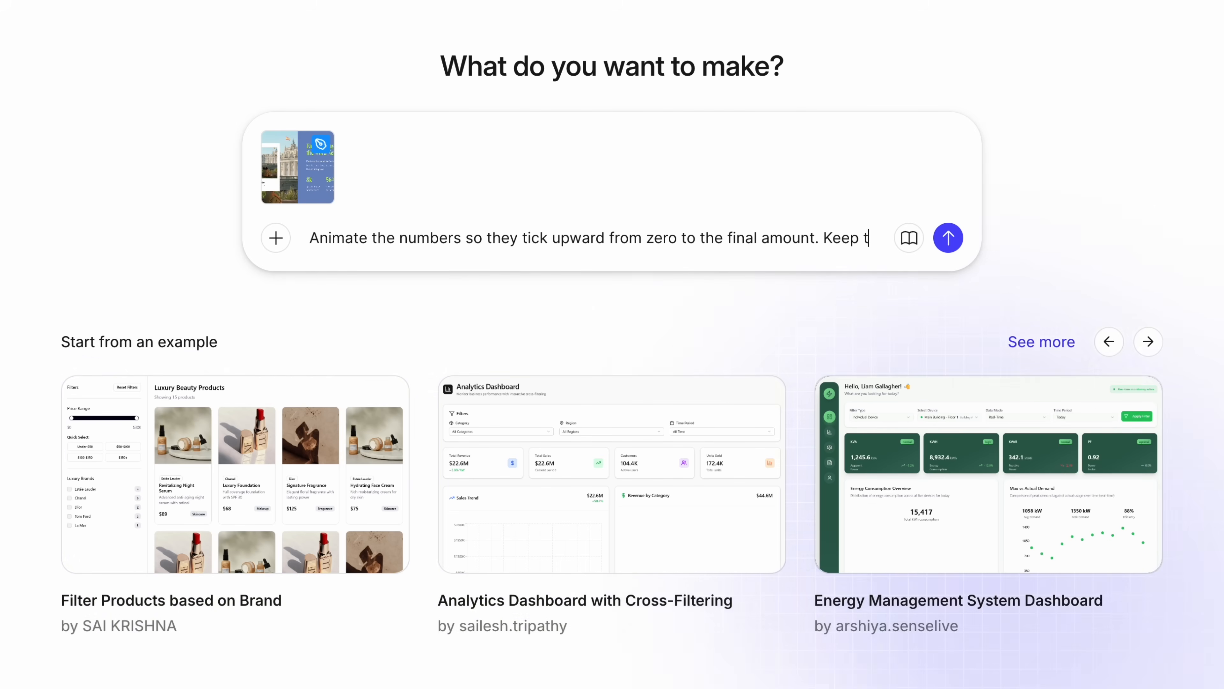
pyautogui.write('he endings - the K, the perce')
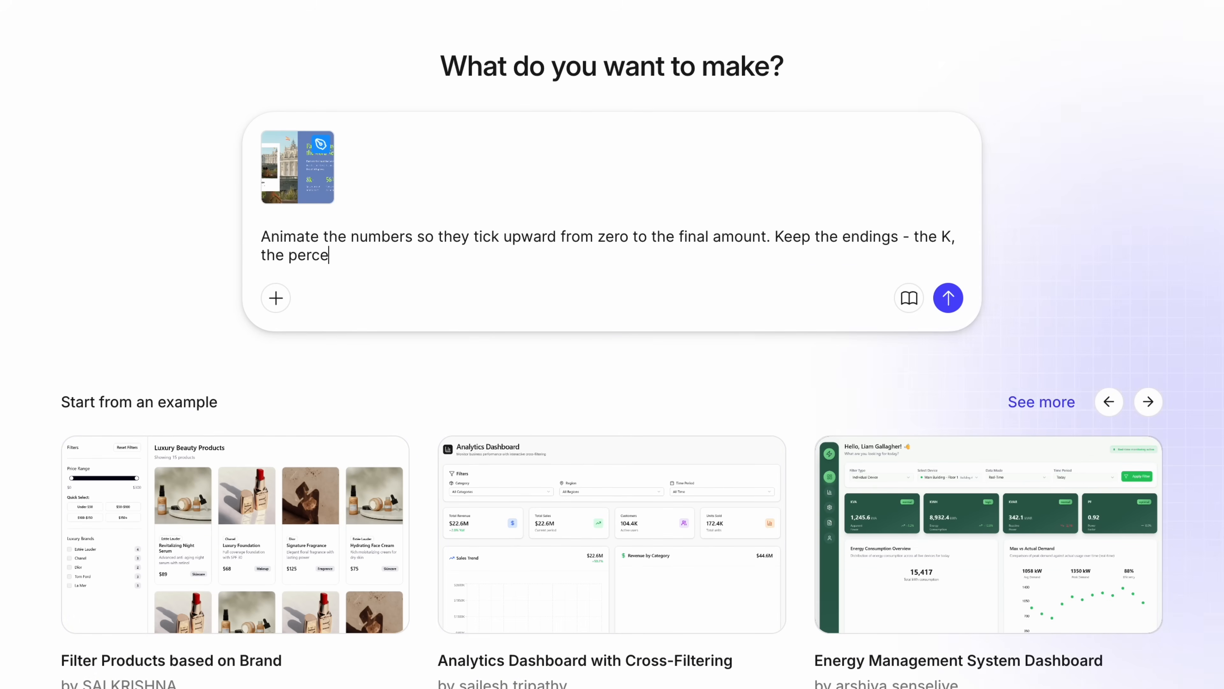
pyautogui.write('nt sign, the plus signs - ')
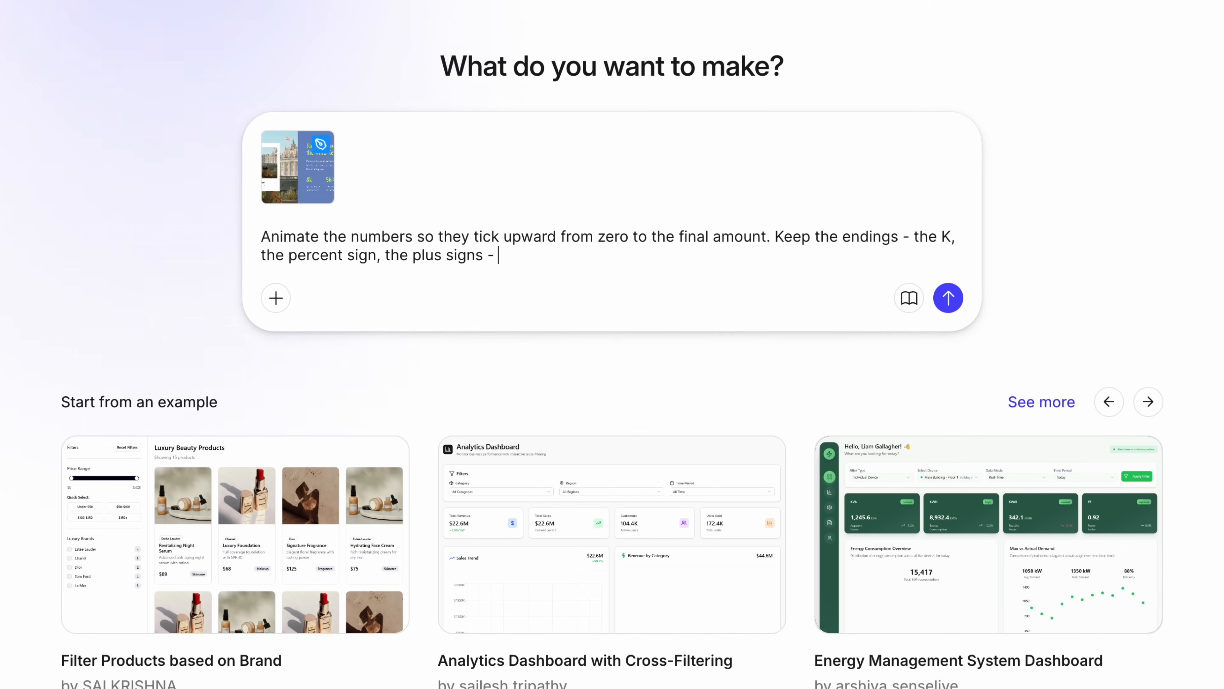
pyautogui.write('and just animate the numbers themselves.')
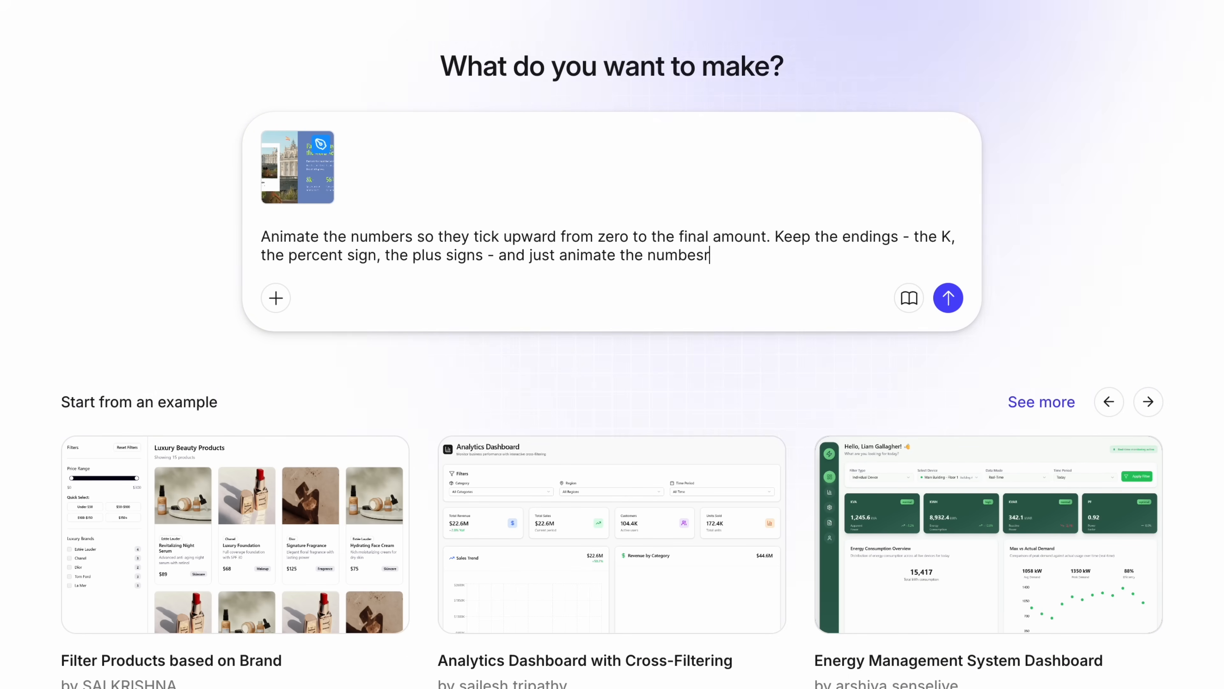
pyautogui.click(948, 298)
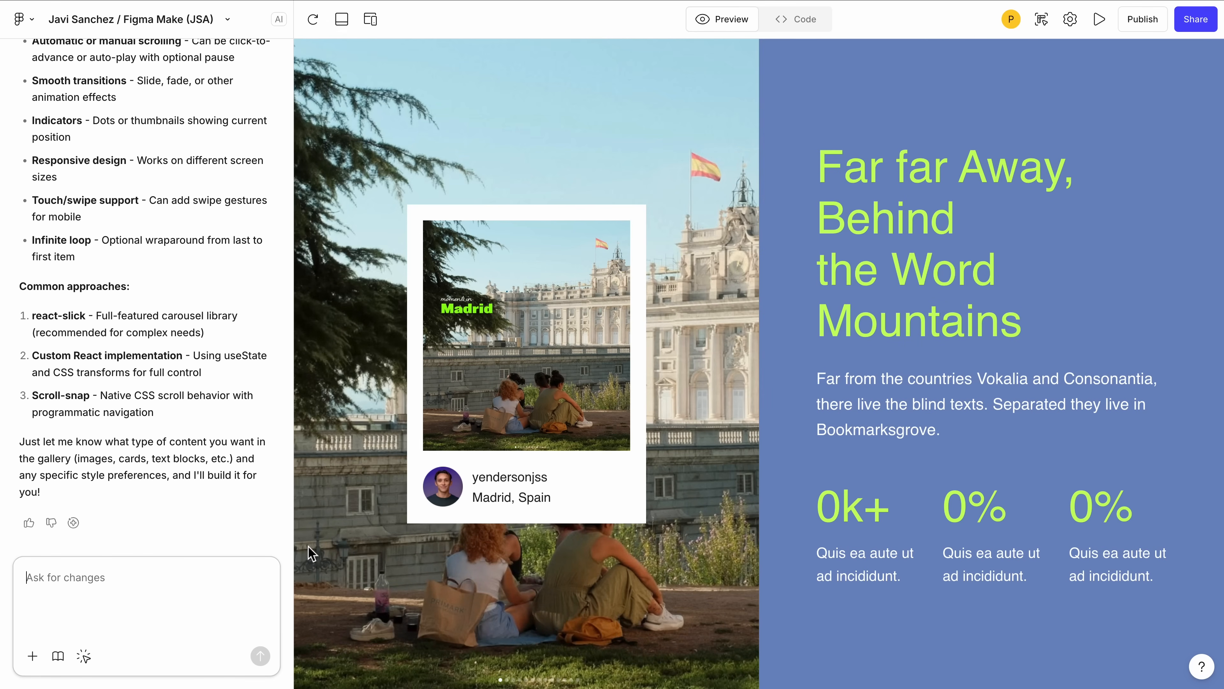
# Step: Play the generated split section in the full preview, and show its code with the guidelines folder expanded
pyautogui.click(1103, 21)
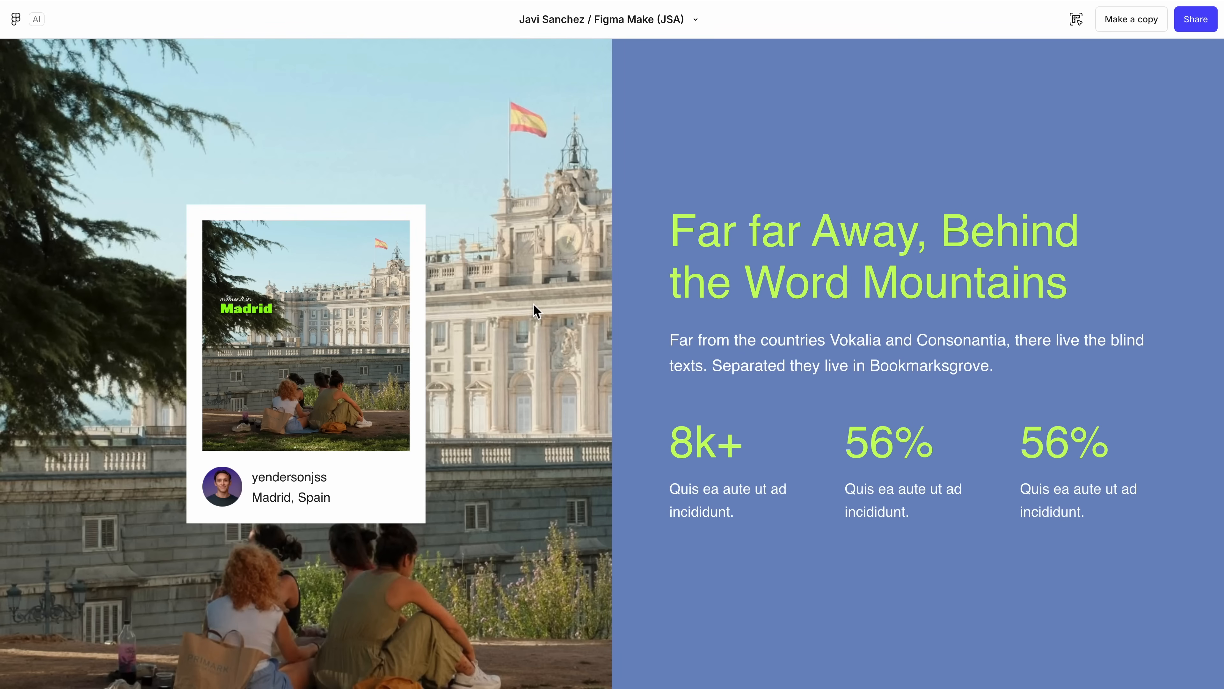
pyautogui.press('Escape')
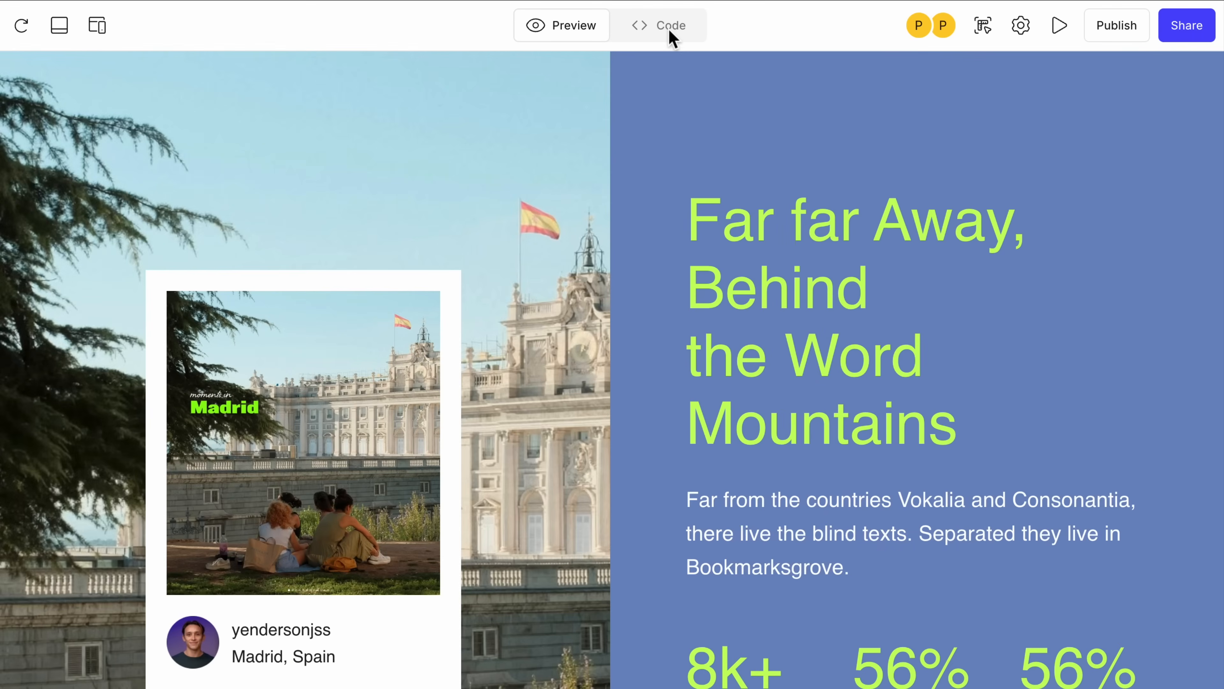
pyautogui.click(804, 21)
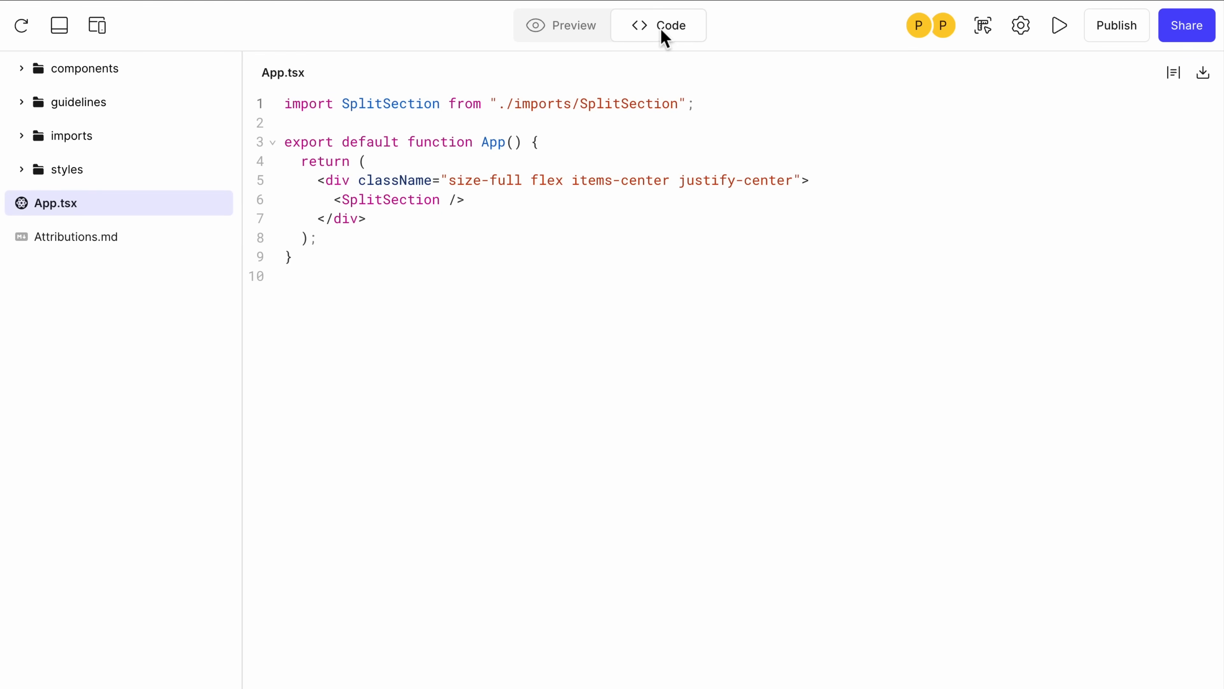
pyautogui.click(31, 104)
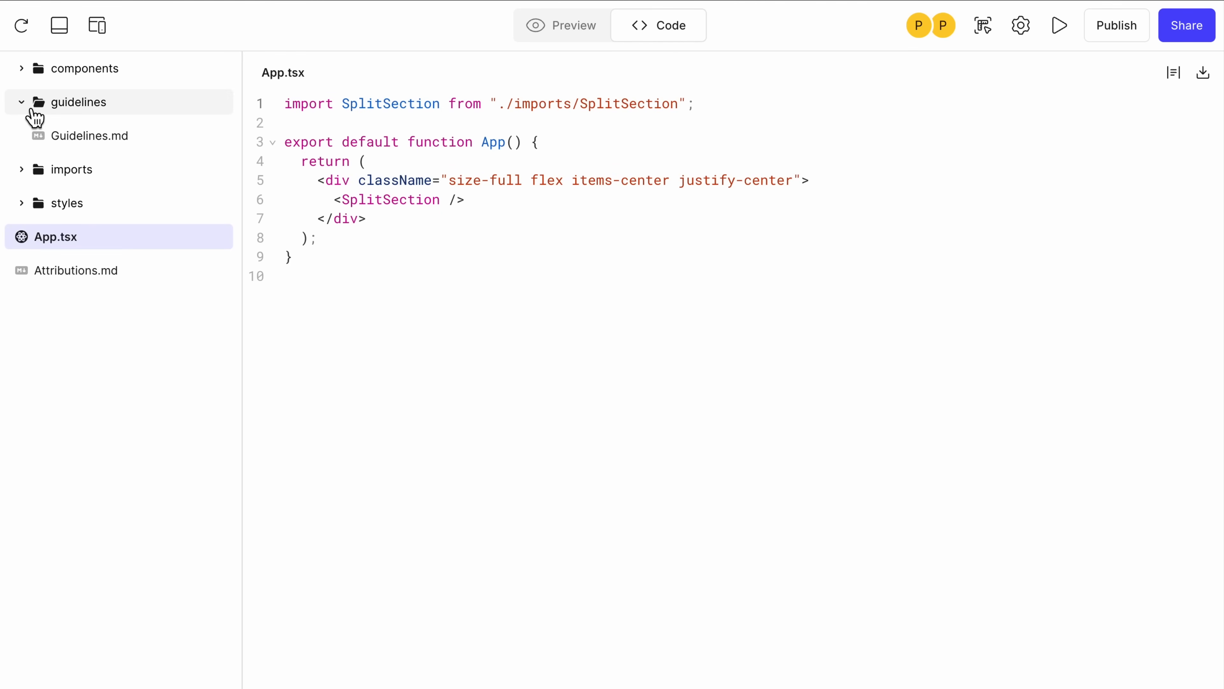
# Step: Examine the AnimatedCounter.tsx code in the components folder, from its imports to the easing and count update logic
pyautogui.click(30, 71)
pyautogui.click(70, 172)
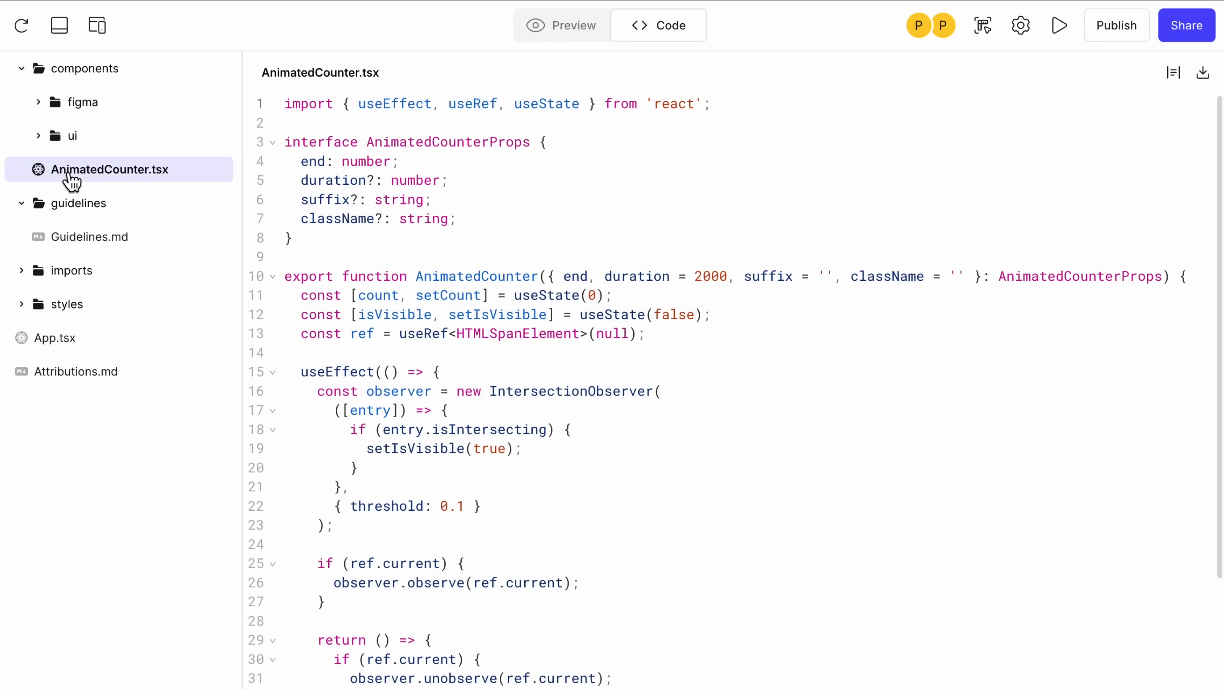
pyautogui.scroll(-9, 560, 357)
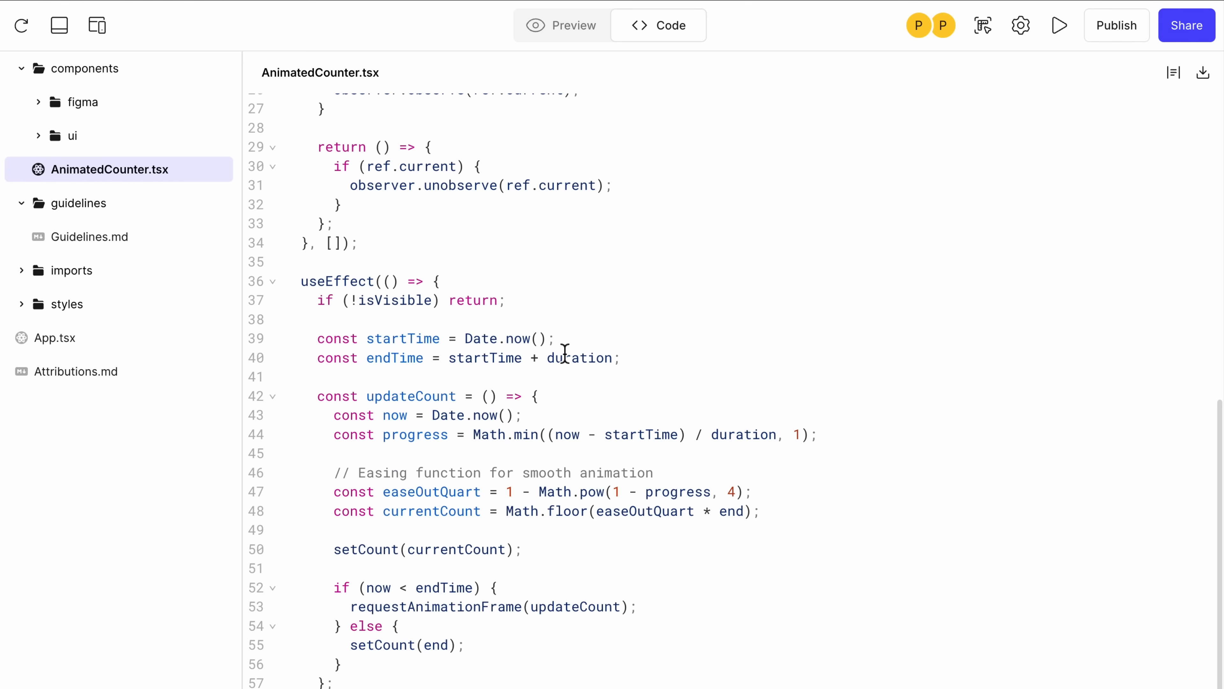
pyautogui.scroll(9, 572, 338)
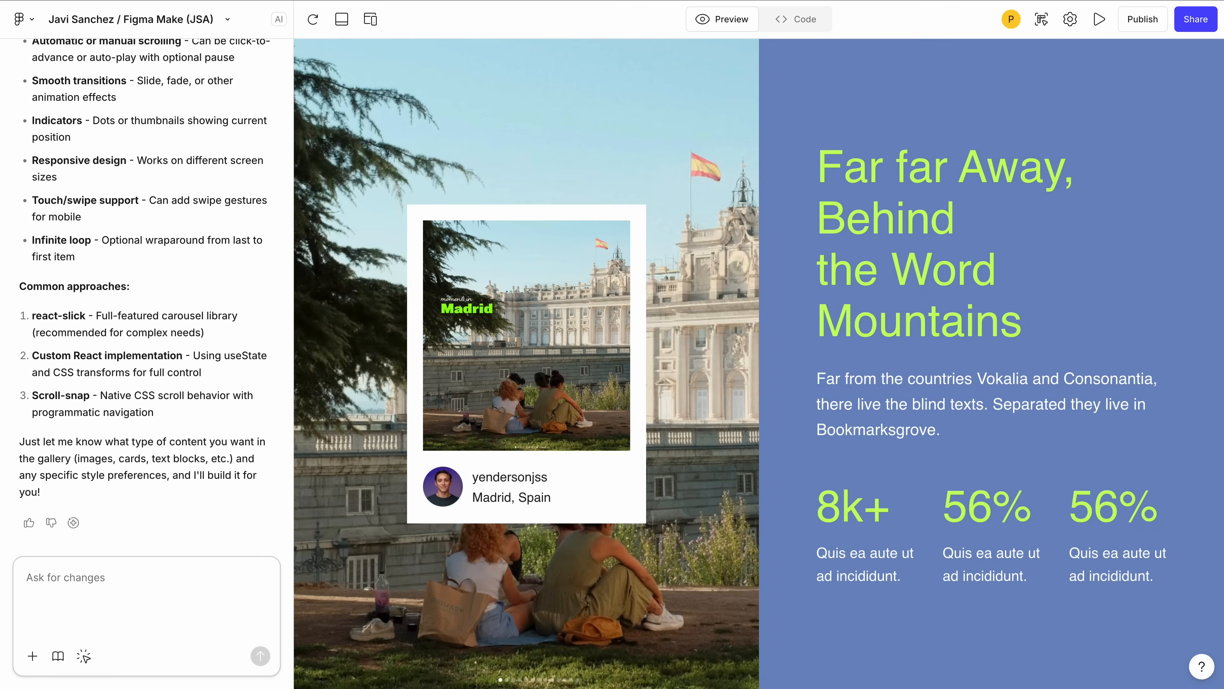
# Step: Prompt for an animated carousel image slider inside the component, like an Instagram post, with automatically cycling images and an active-slide dot indicator, and submit it
pyautogui.write('Ne')
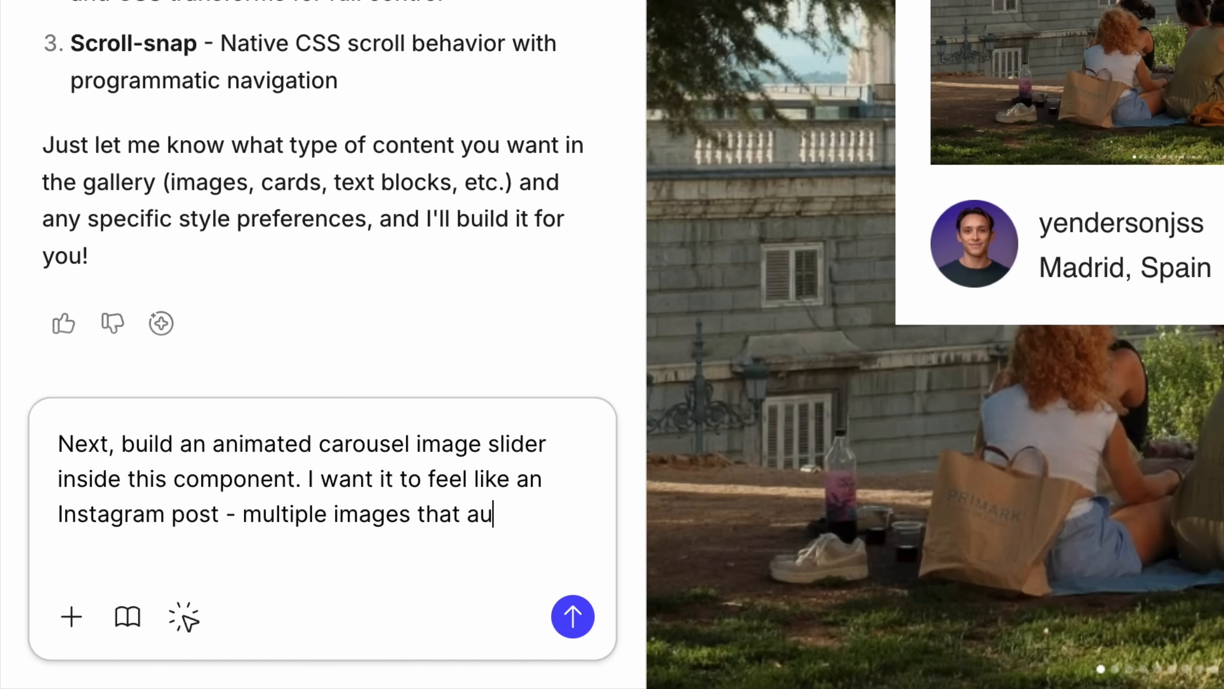
pyautogui.write('cally cycle through with a dot indicator showing which ')
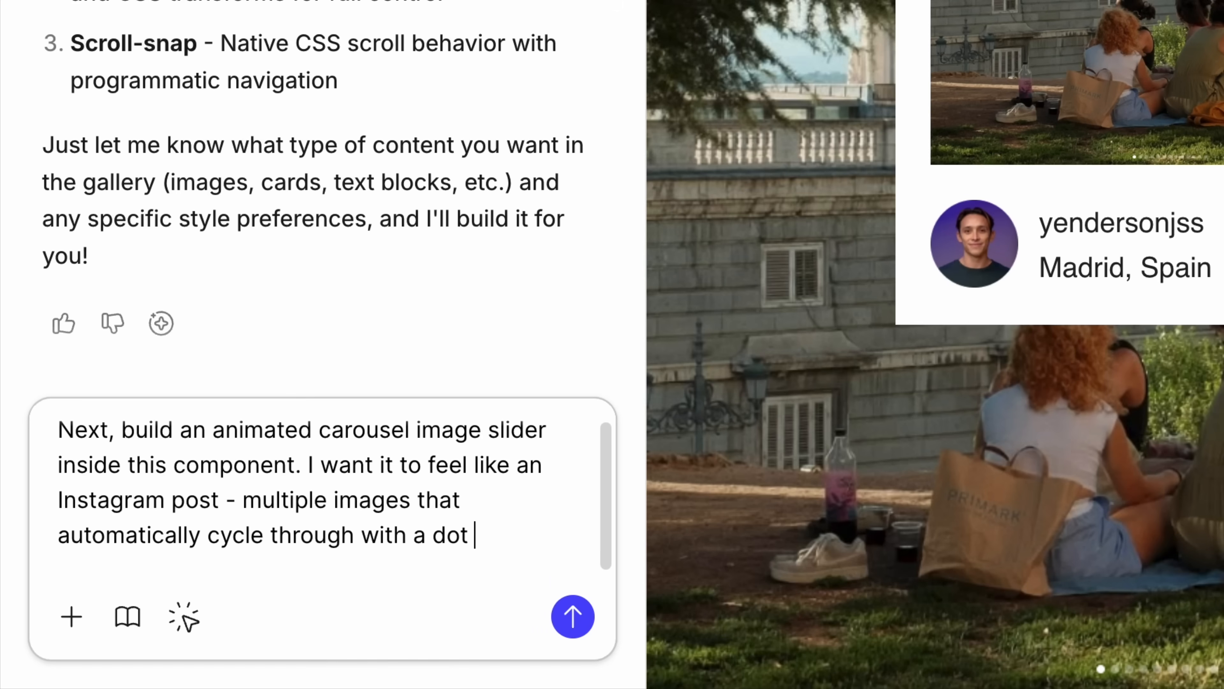
pyautogui.write('slide is active.')
pyautogui.click(569, 627)
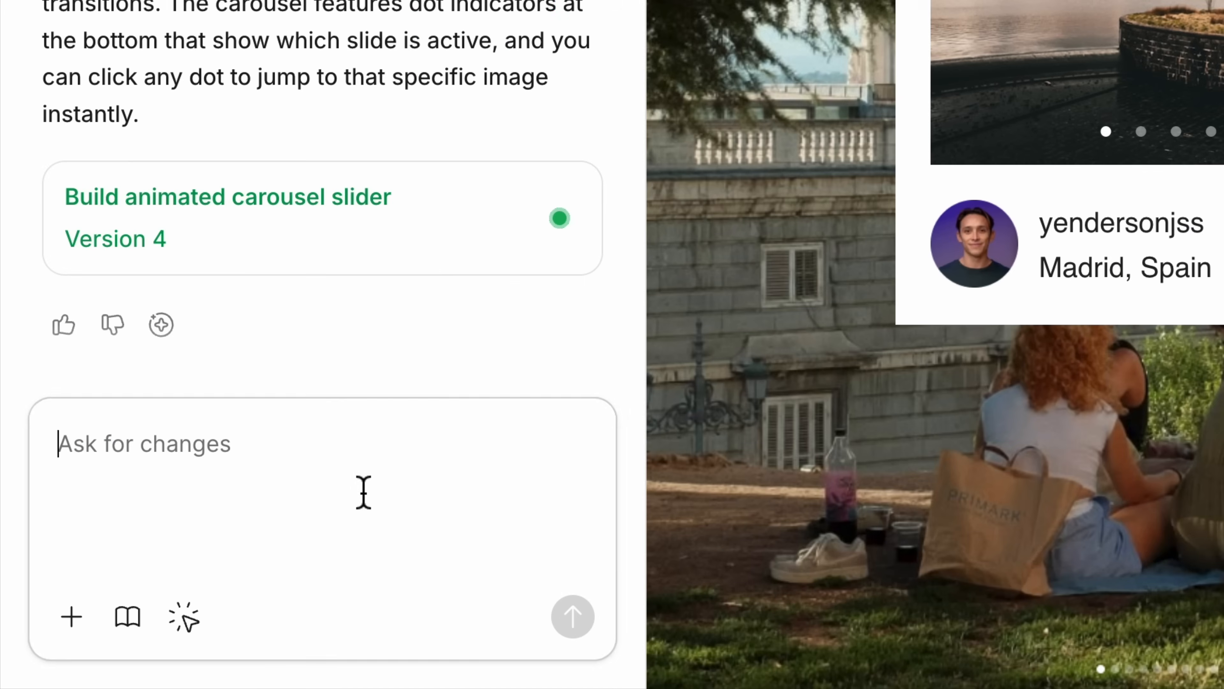
# Step: Submit the follow-up prompt "Add two more images, scroll slower" for the carousel
pyautogui.write('Add two more images, scroll slower')
pyautogui.press('Return')
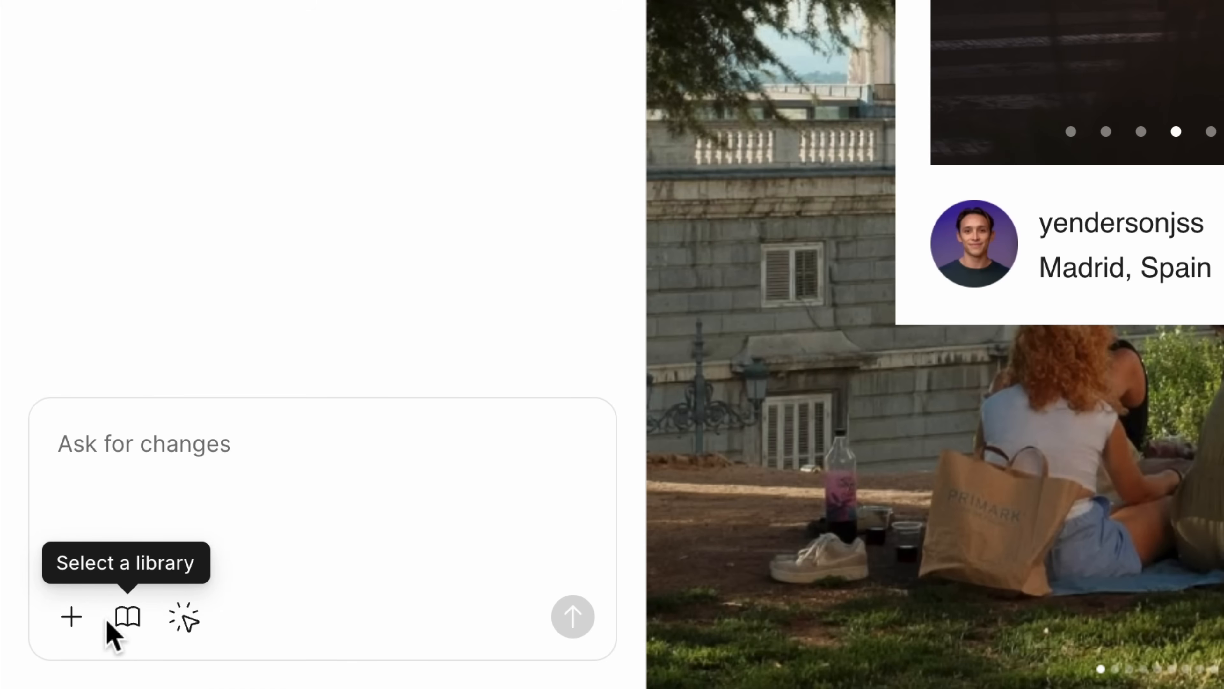
# Step: Look through the prompt's attachment options and the library selection dialog, and close them without choosing anything
pyautogui.click(71, 619)
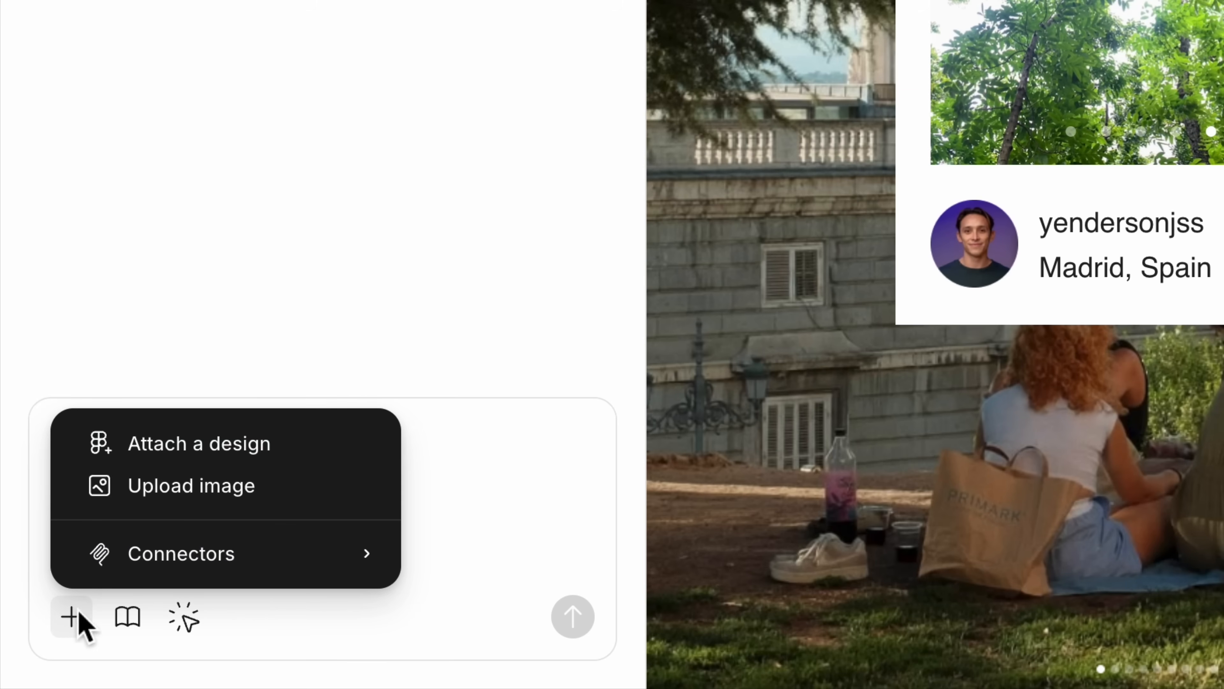
pyautogui.click(128, 622)
pyautogui.click(128, 622)
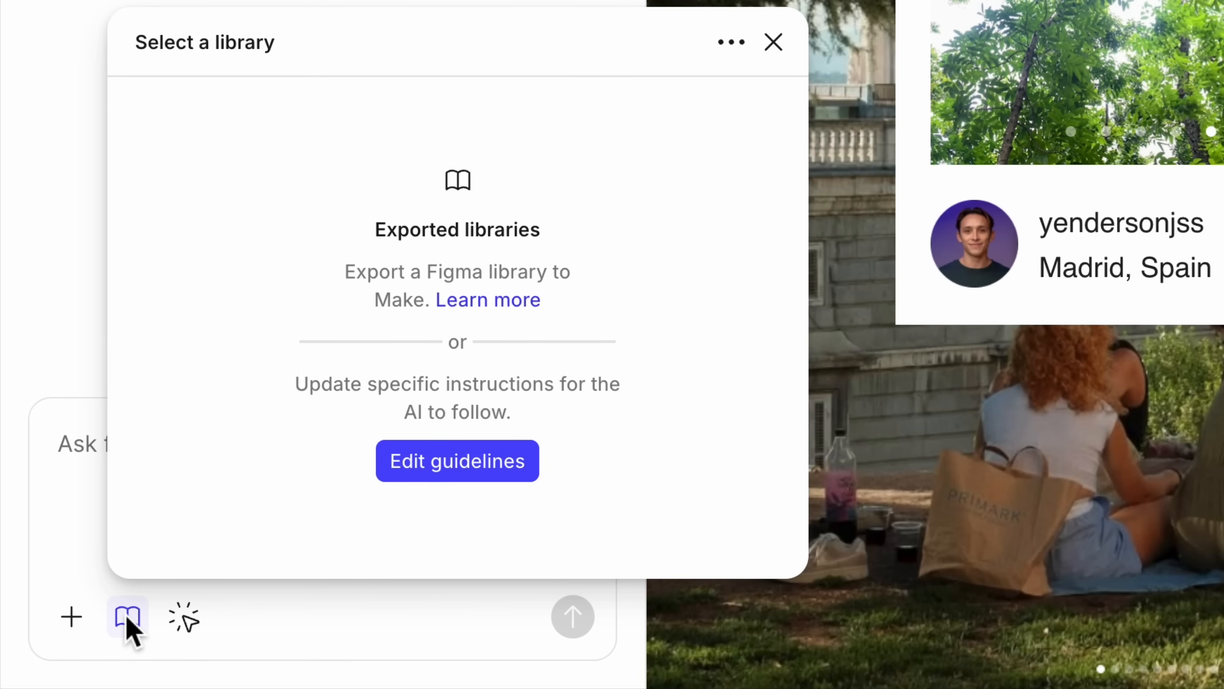
pyautogui.click(128, 622)
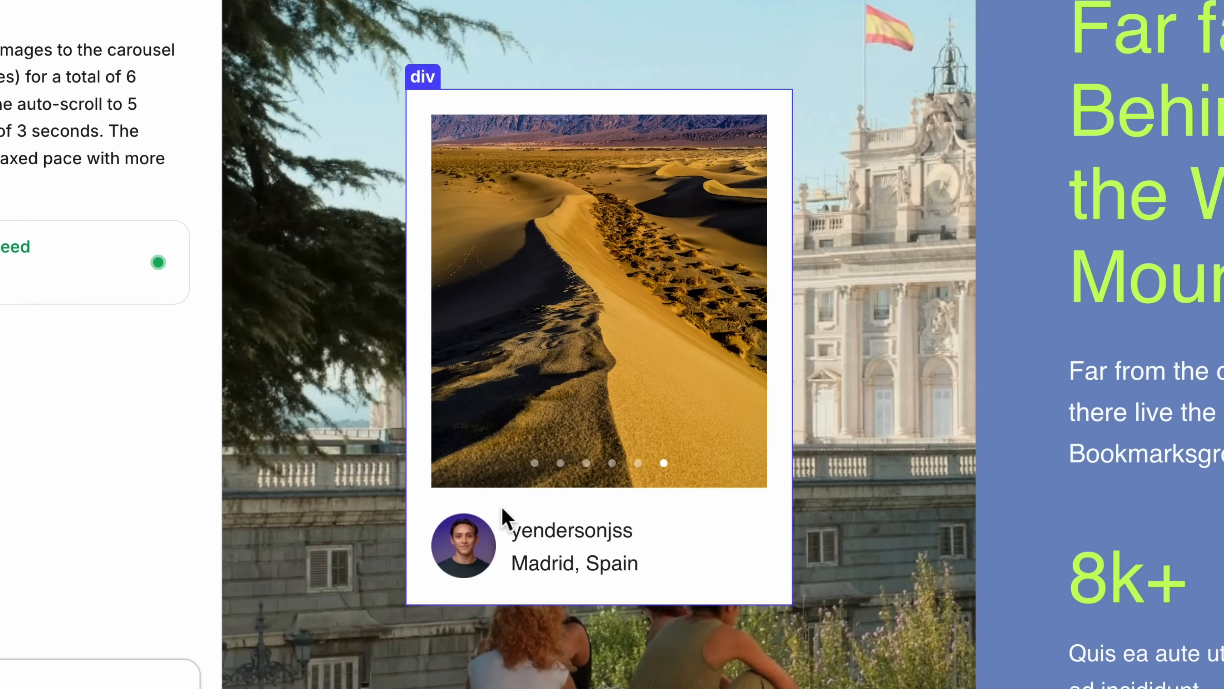
# Step: Inspect the quick editing options for the carousel image div in the preview, and leave element selection mode
pyautogui.click(1046, 106)
pyautogui.click(516, 445)
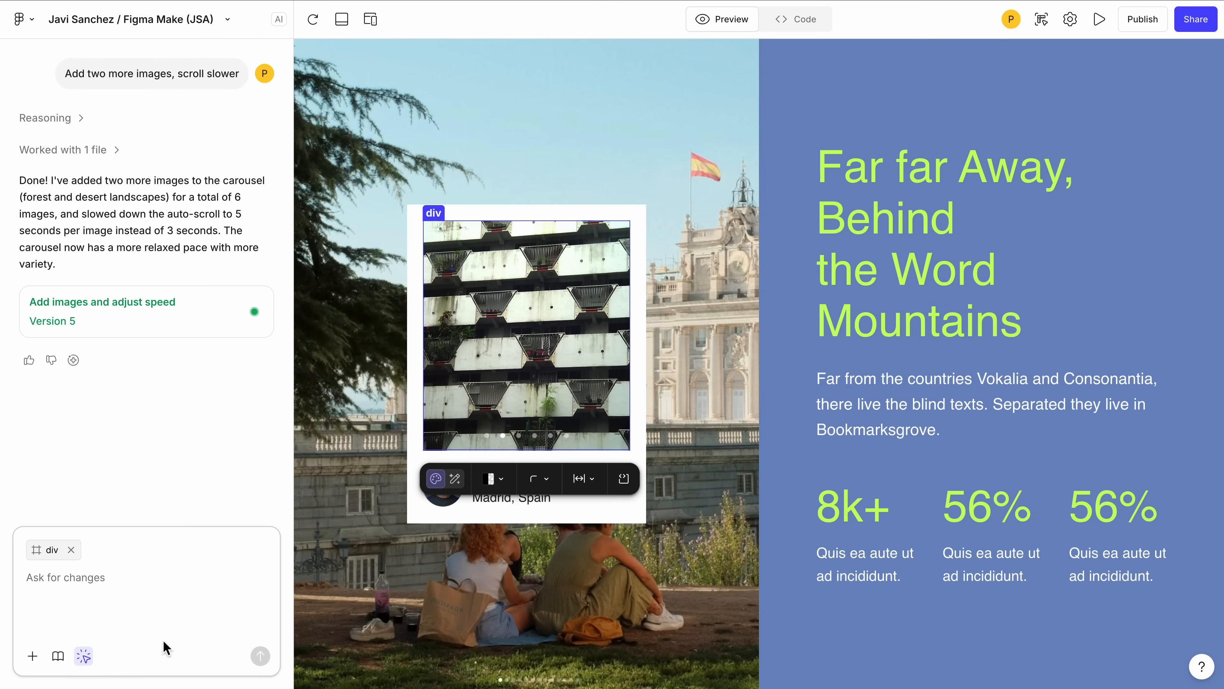
pyautogui.click(83, 661)
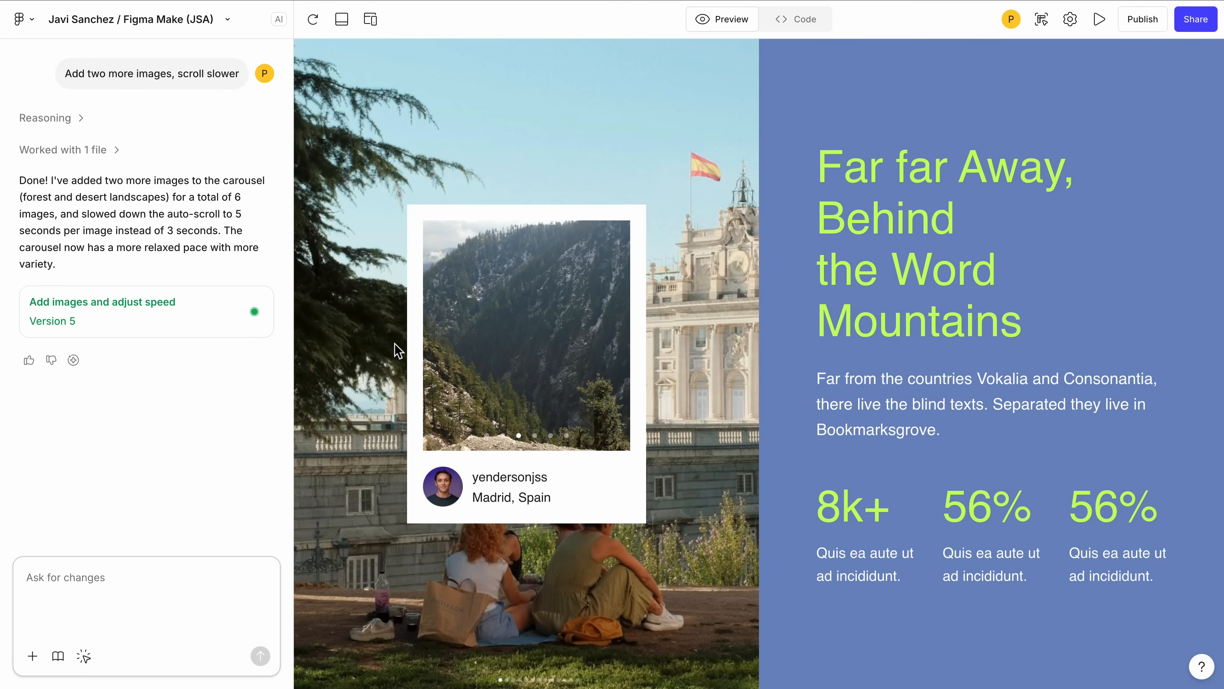